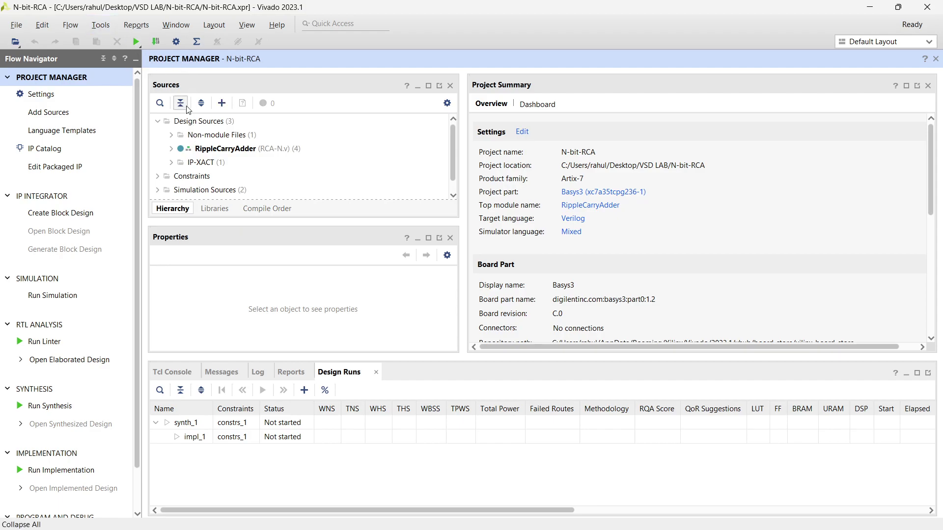
Uncomment all the code in the tb.v testbench source and save the file
left_click(172, 149)
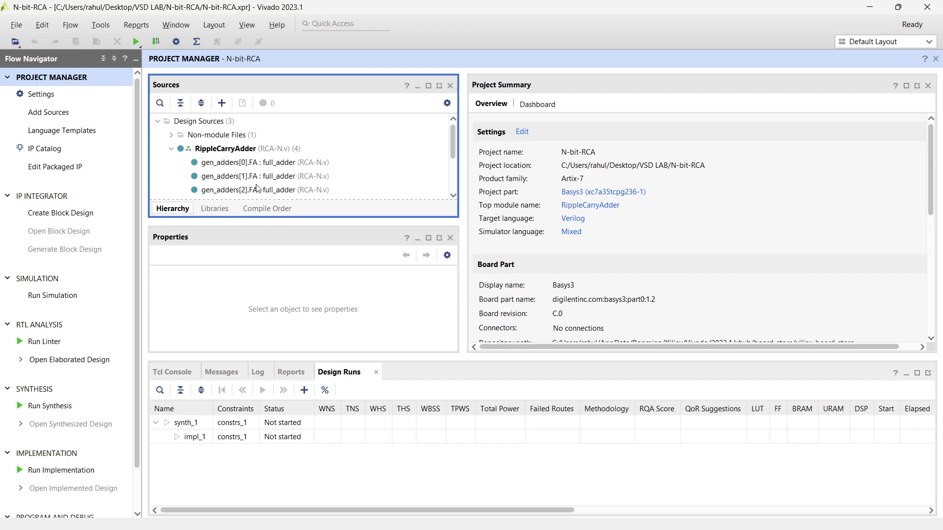
left_click(172, 135)
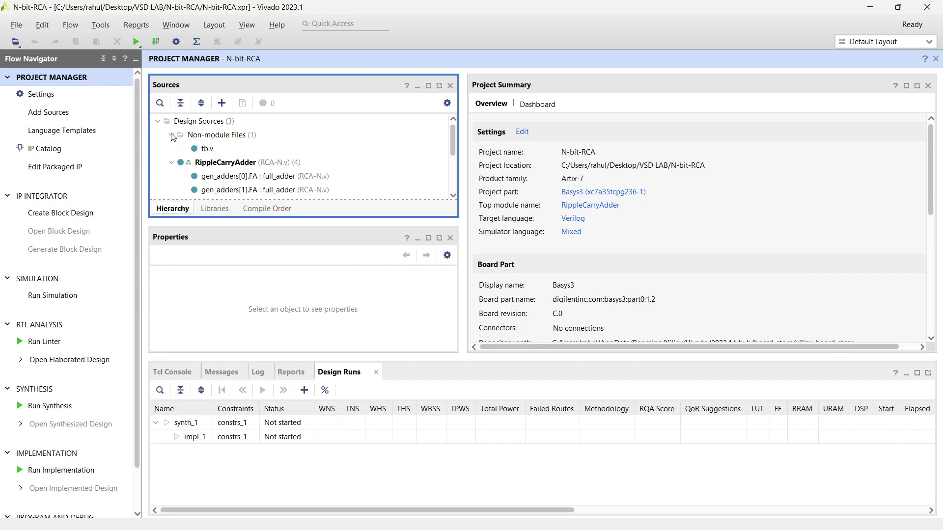
double_click(206, 149)
scroll(706, 247, "down", 6)
left_click(706, 247)
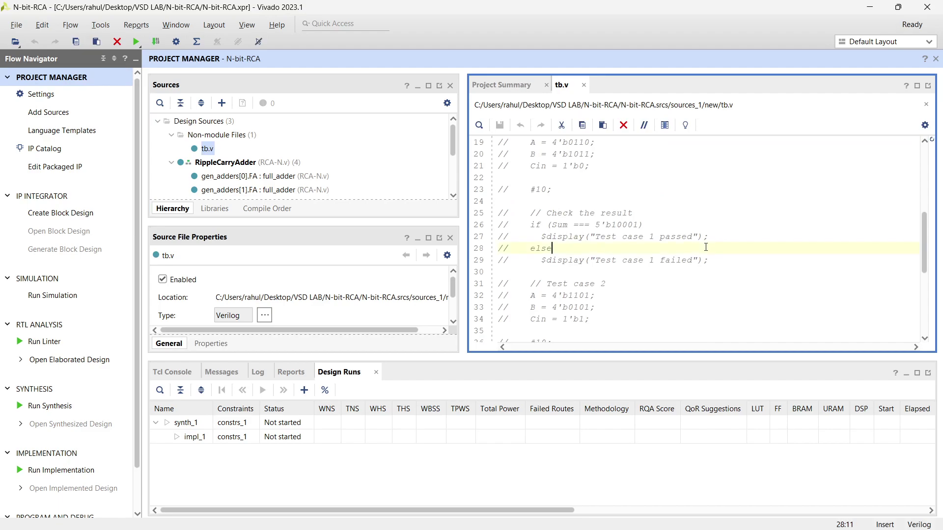
key("ctrl+a")
key("ctrl+slash")
left_click(675, 307)
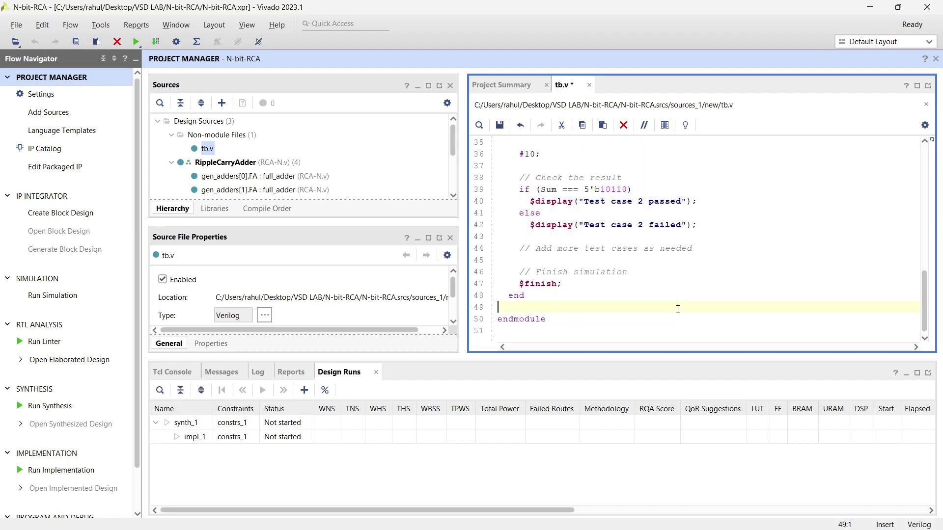
scroll(668, 298, "up", 6)
scroll(663, 293, "up", 5)
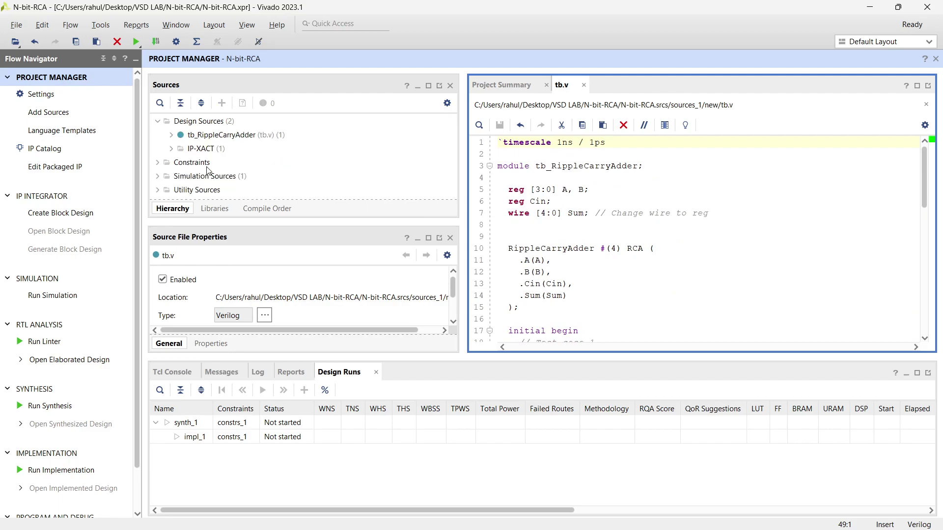
Inspect the RippleCarryAdder instance nested under tb_RippleCarryAdder in the design source hierarchy
left_click(174, 135)
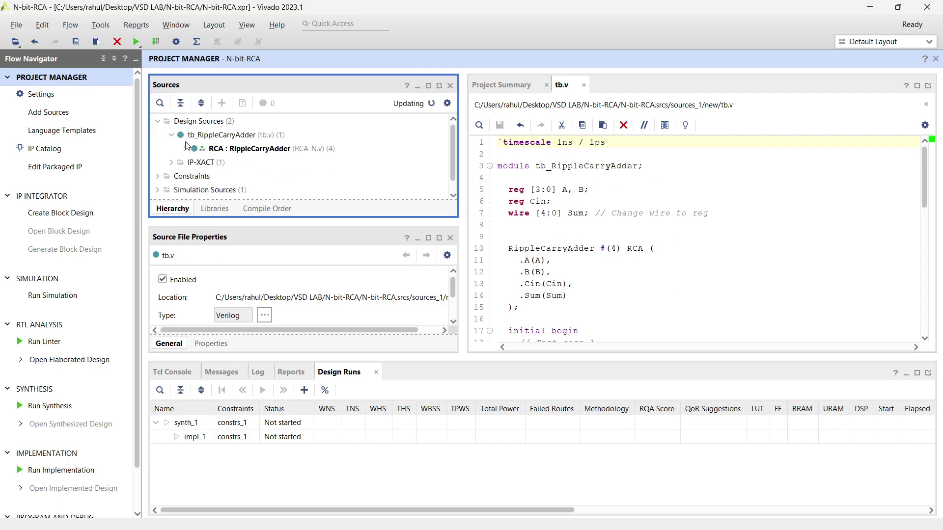
left_click(222, 141)
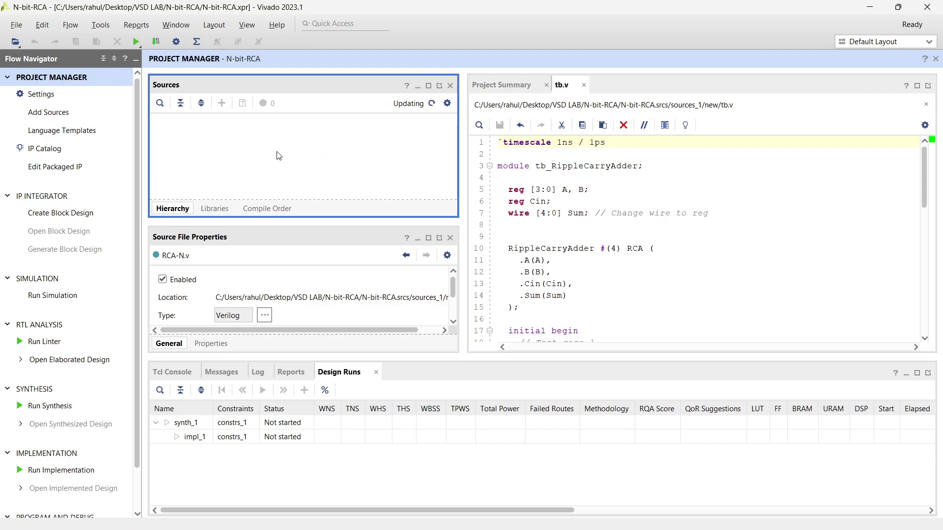
left_click(236, 150)
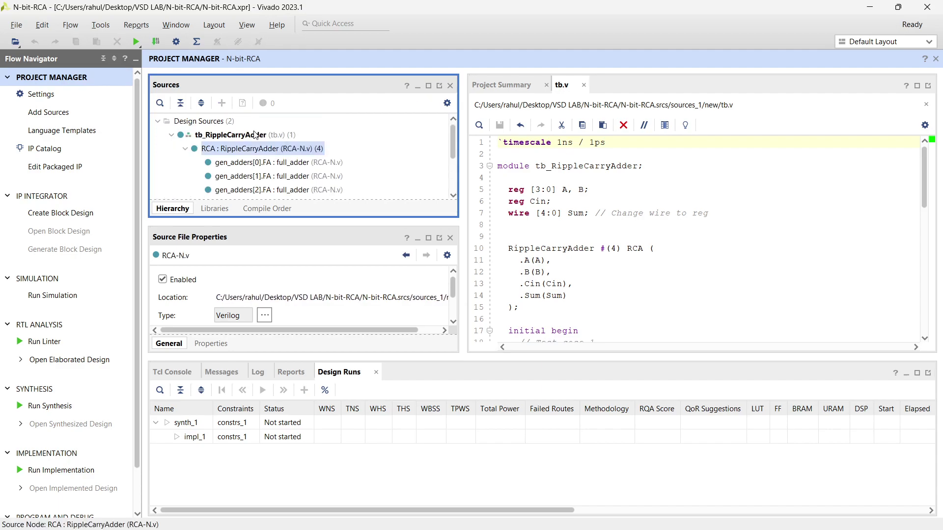
left_click(547, 260)
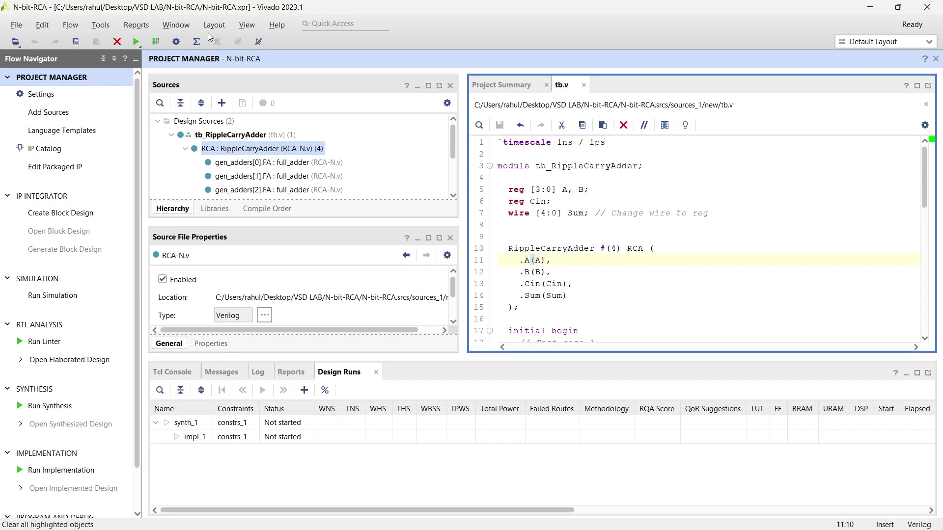
Try to package the current project as a new IP in ip_repo, overwriting the existing IP definition
left_click(102, 27)
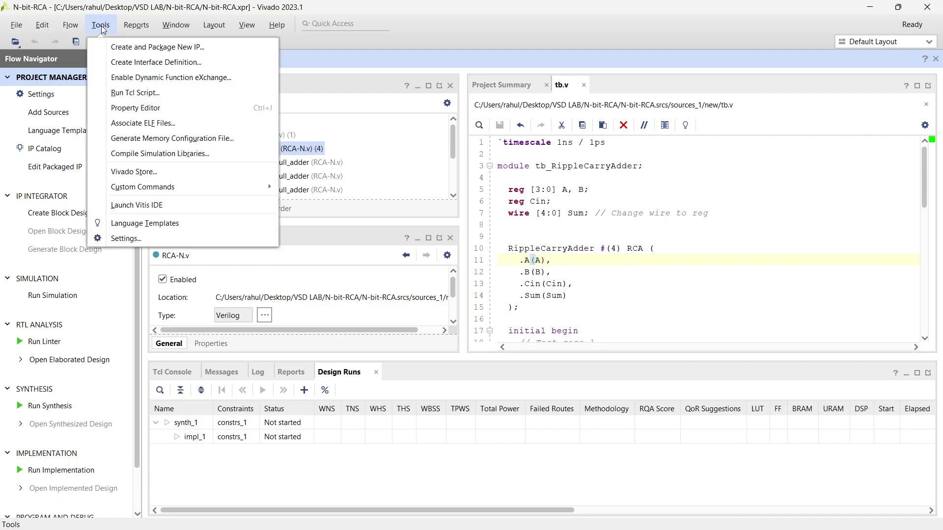
left_click(162, 49)
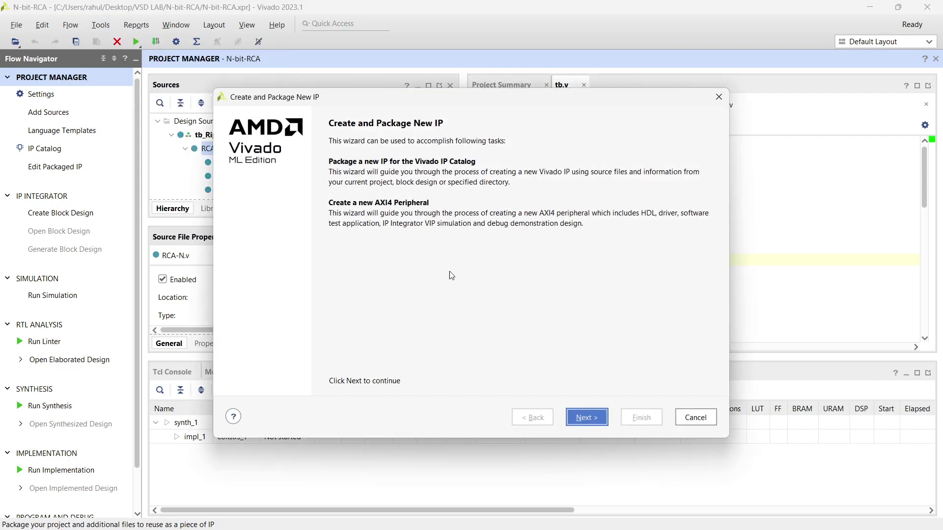
left_click(589, 418)
left_click(342, 217)
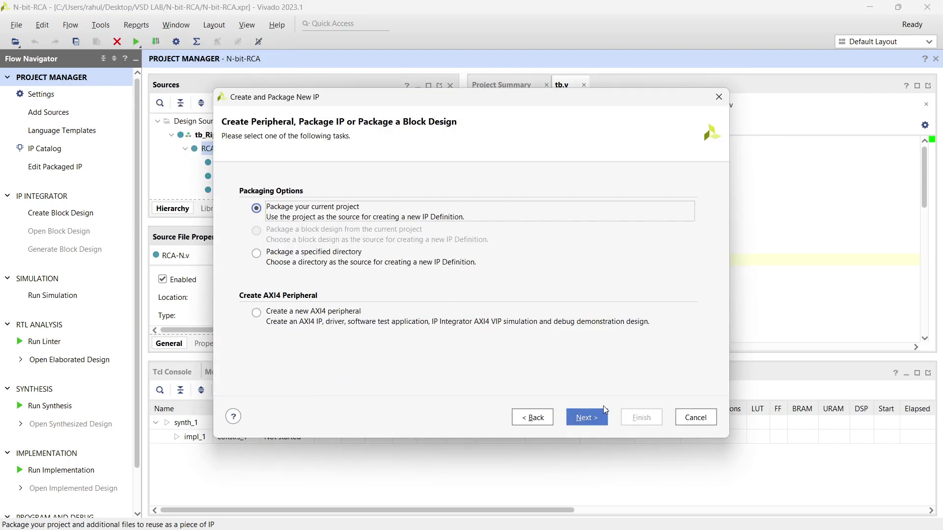
left_click(600, 418)
left_click(599, 418)
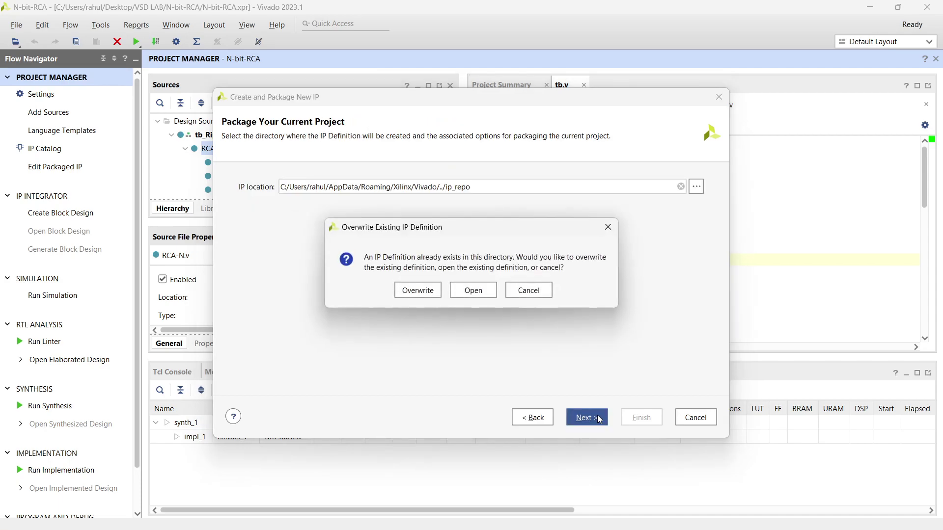
left_click(418, 290)
left_click(648, 418)
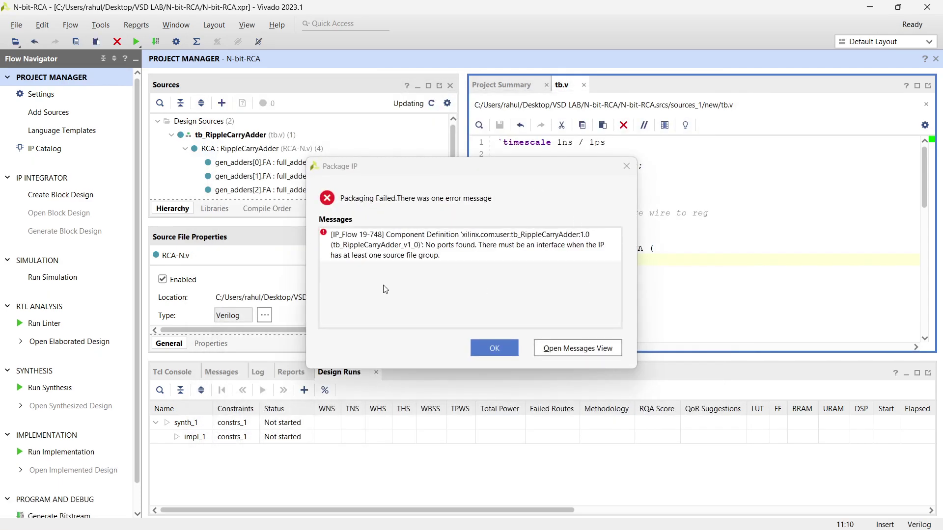
left_click_drag(428, 167, 296, 133)
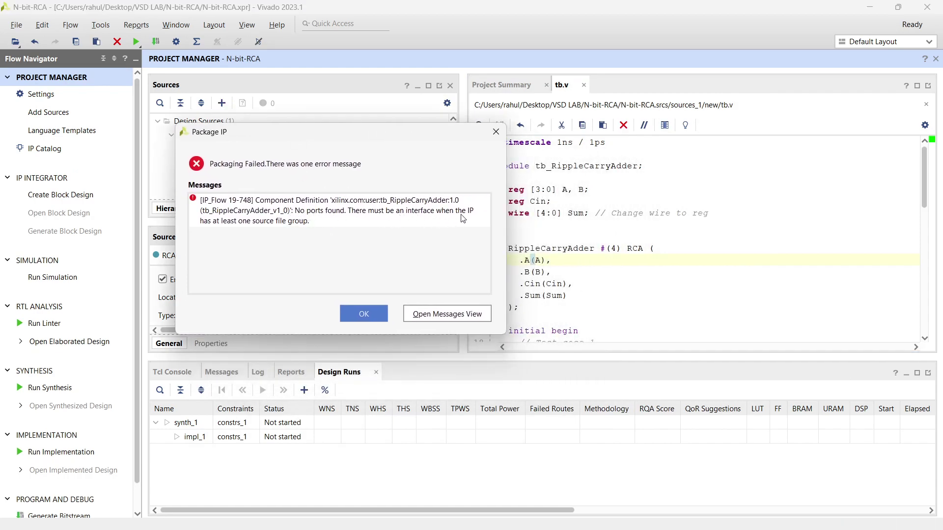
left_click(373, 313)
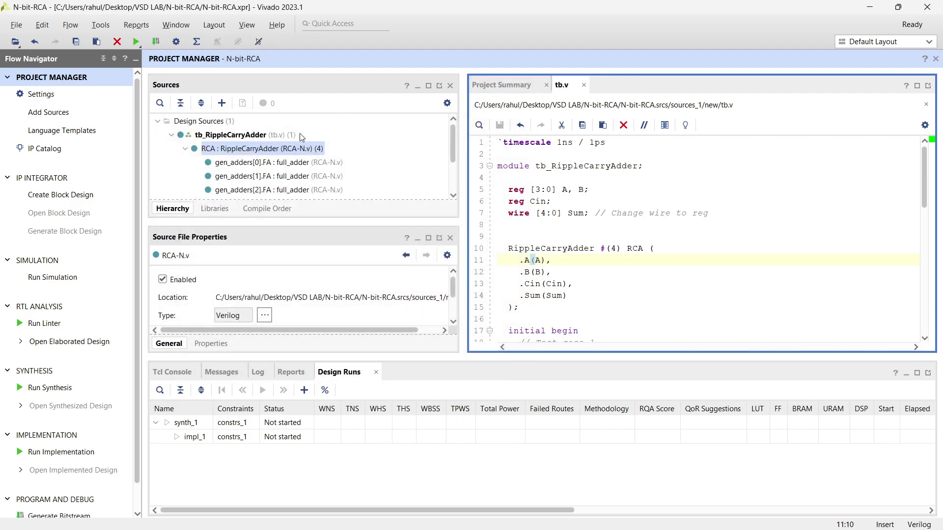
Examine the tb_RippleCarryAdder module declaration in tb.v for input and output ports
double_click(213, 135)
left_click(520, 172)
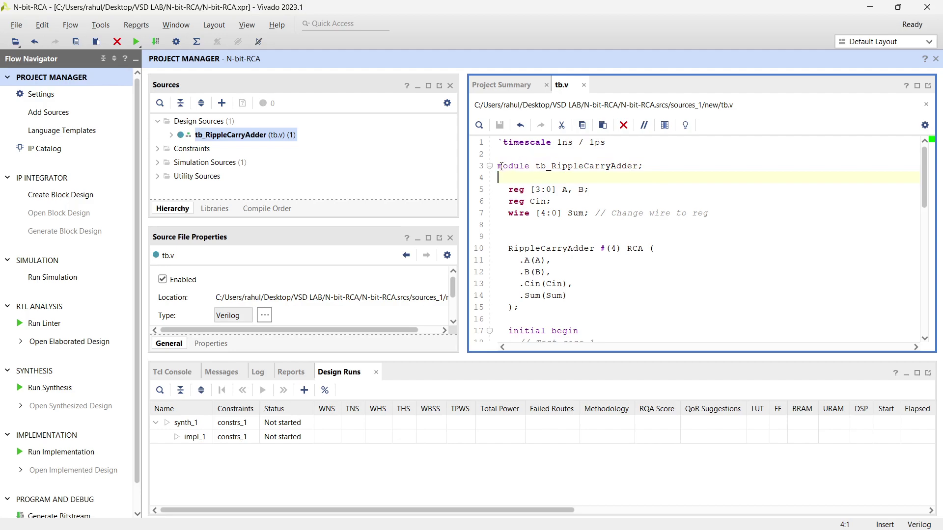
left_click_drag(501, 167, 609, 166)
left_click(646, 167)
left_click(639, 167)
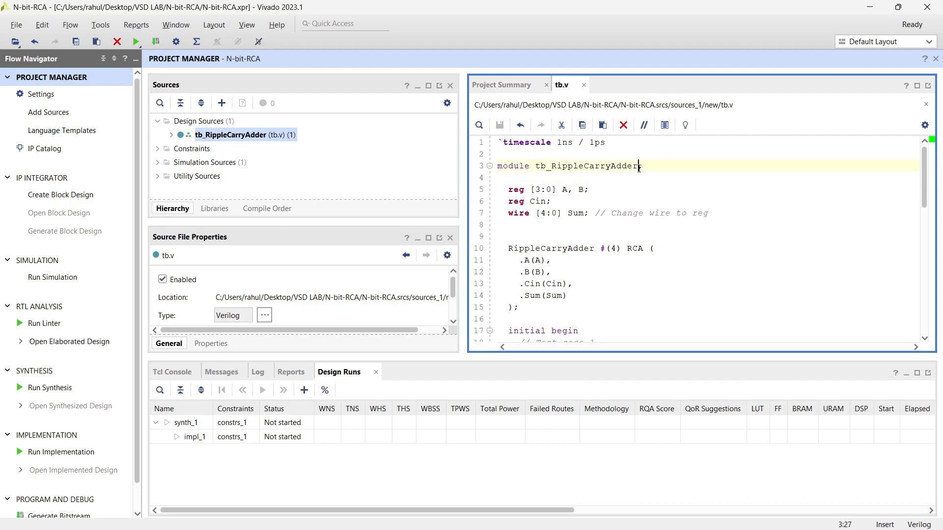
Open RCA-N.v from the RCA instance and examine the input and output port declarations of RippleCarryAdder
left_click(171, 135)
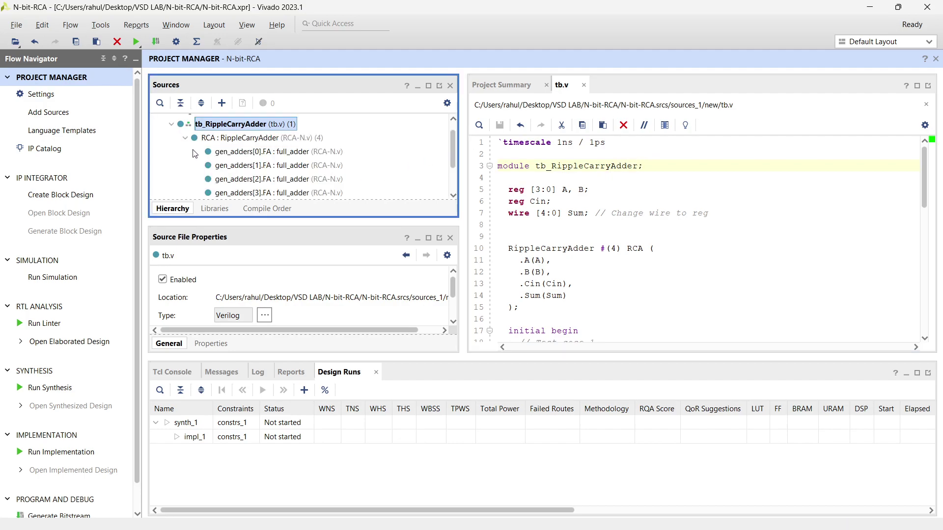
double_click(222, 142)
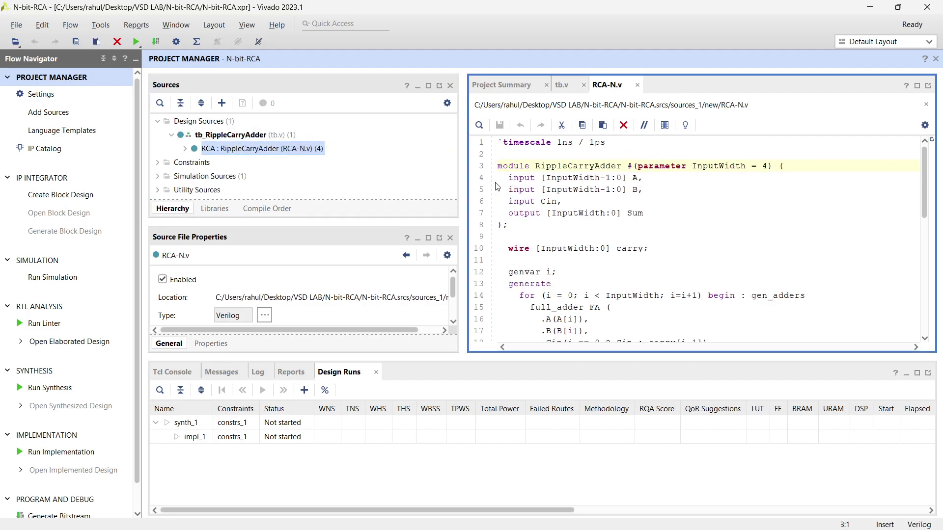
left_click_drag(508, 178, 681, 214)
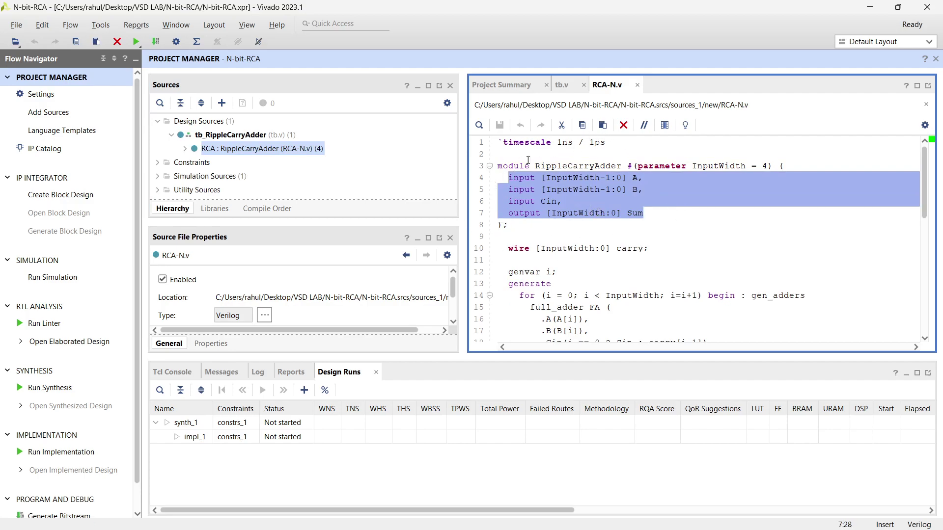
Return to tb.v and review its signal declarations and test cases against the adder's ports
left_click(567, 87)
mouse_move(525, 160)
left_mouse_down()
mouse_move(658, 174)
mouse_move(532, 166)
left_mouse_up()
double_click(565, 190)
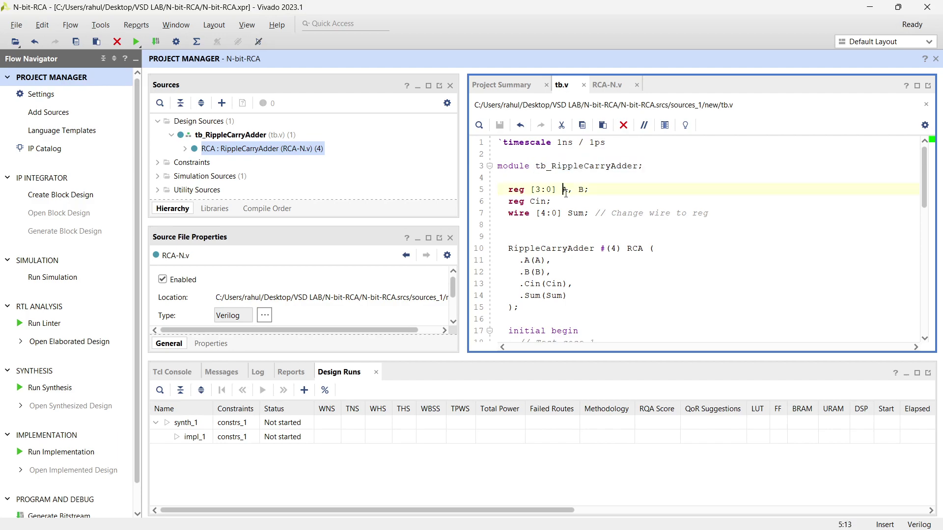
scroll(611, 214, "down", 7)
scroll(585, 229, "up", 7)
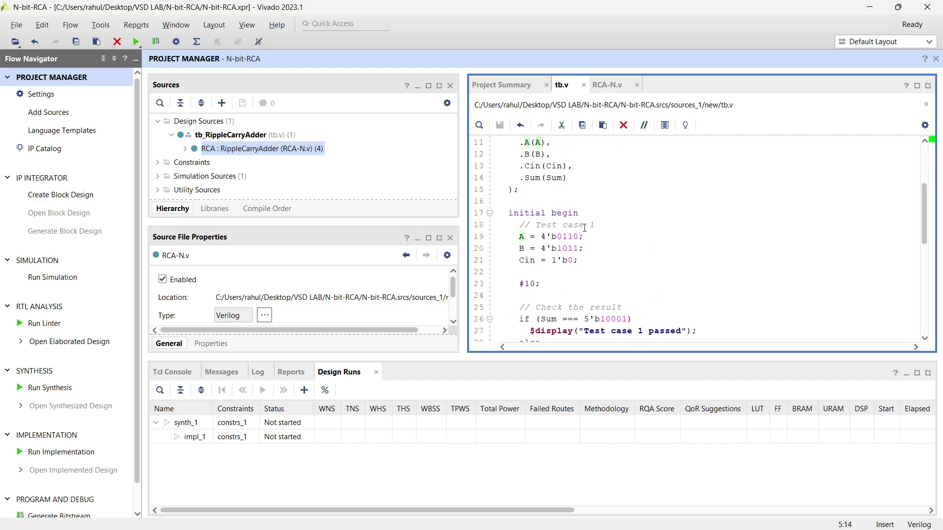
Comment out all the code in tb.v and save the file
left_click(585, 229)
key("ctrl+a")
key("ctrl+slash")
left_click(580, 272)
key("ctrl+s")
scroll(599, 230, "up", 6)
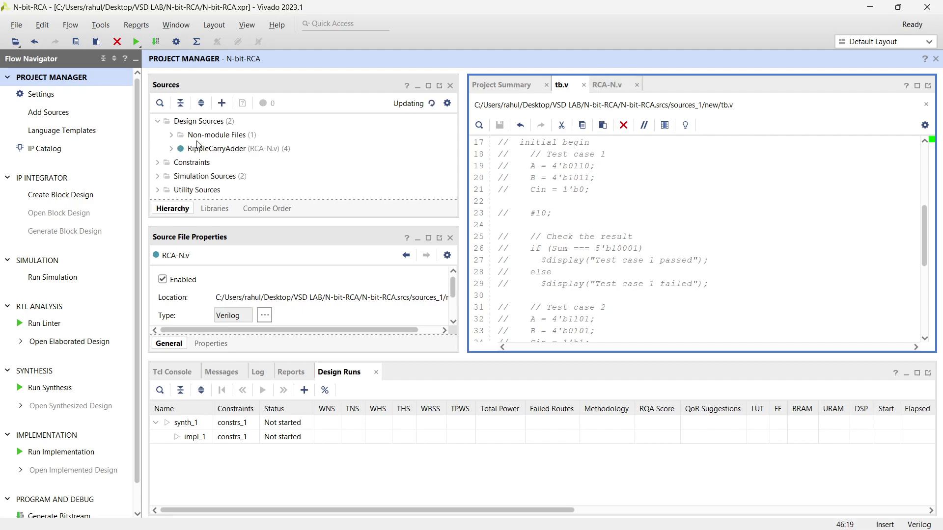
Check the non-module design files for tb.v and close the file in the editor
left_click(172, 135)
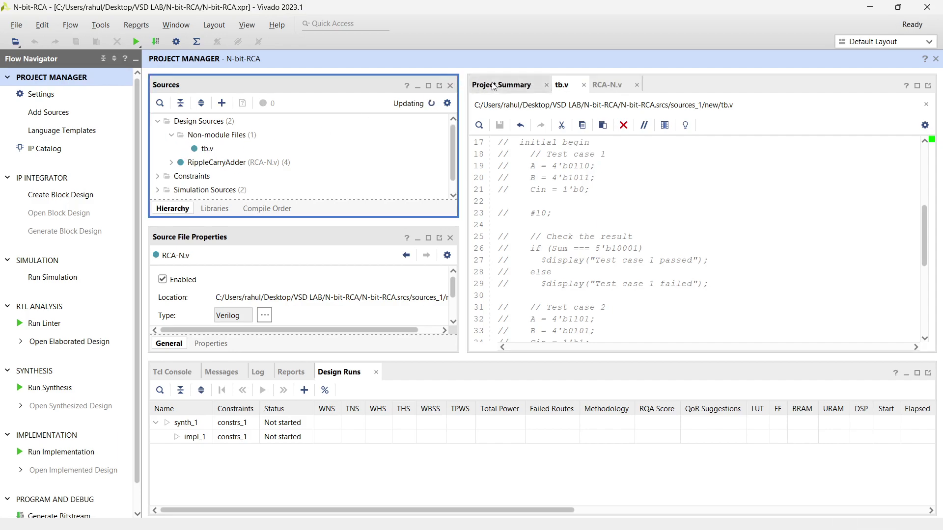
left_click(583, 85)
left_click(172, 135)
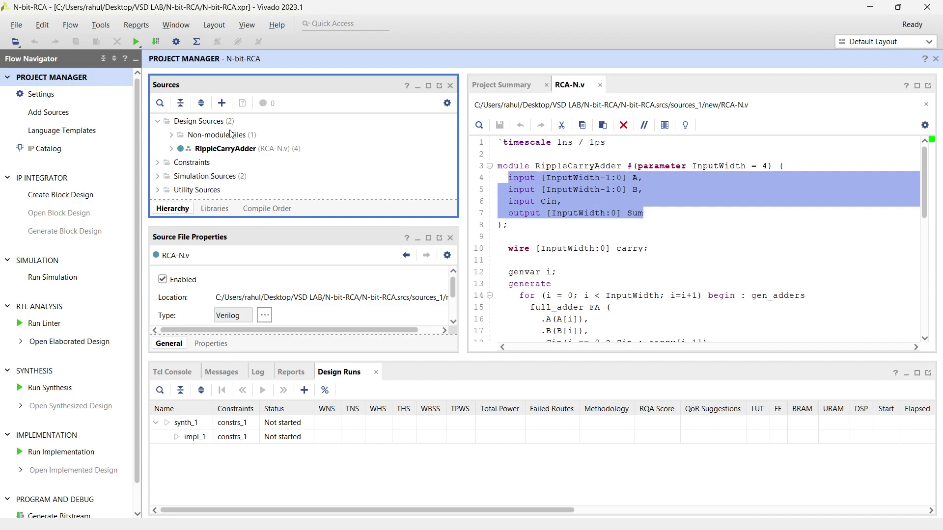
Compare the top module RippleCarryAdder in the source hierarchy with its name and ports in RCA-N.v
left_click(171, 148)
scroll(227, 157, "up", 1)
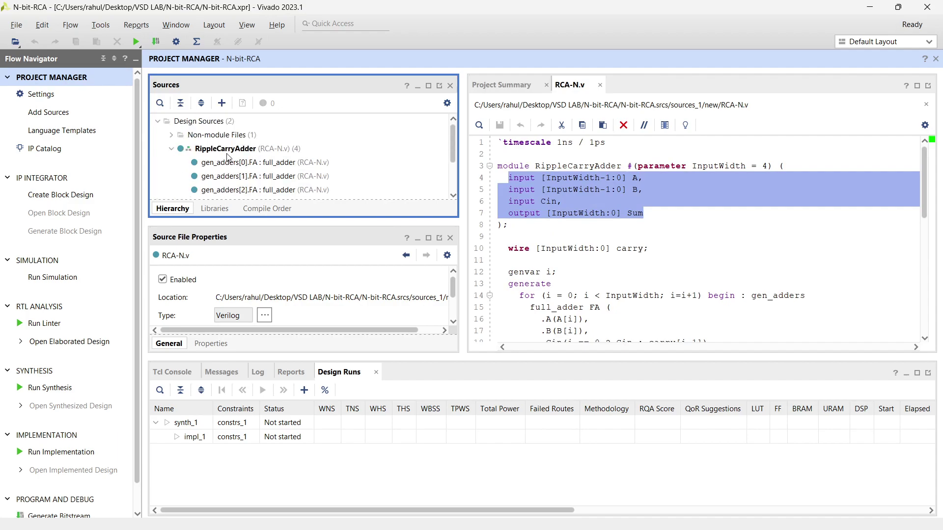
left_click(563, 202)
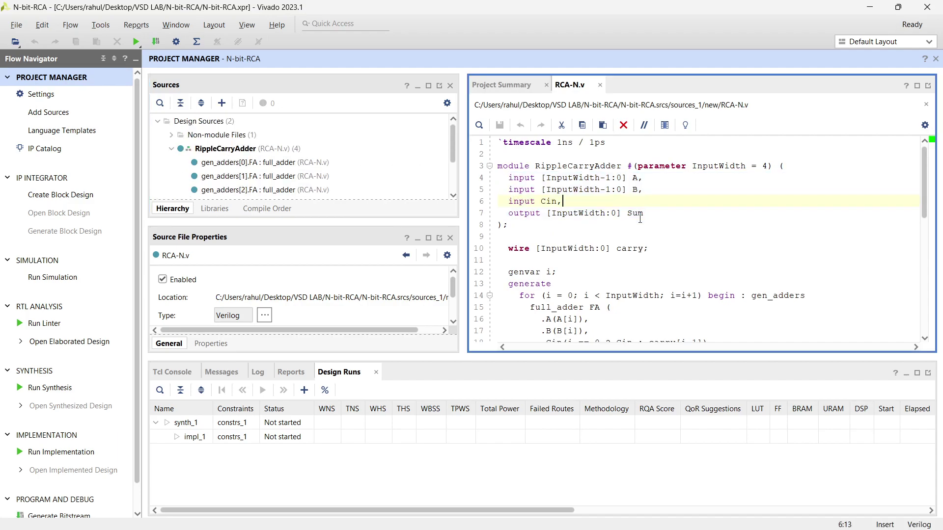
left_click(220, 149)
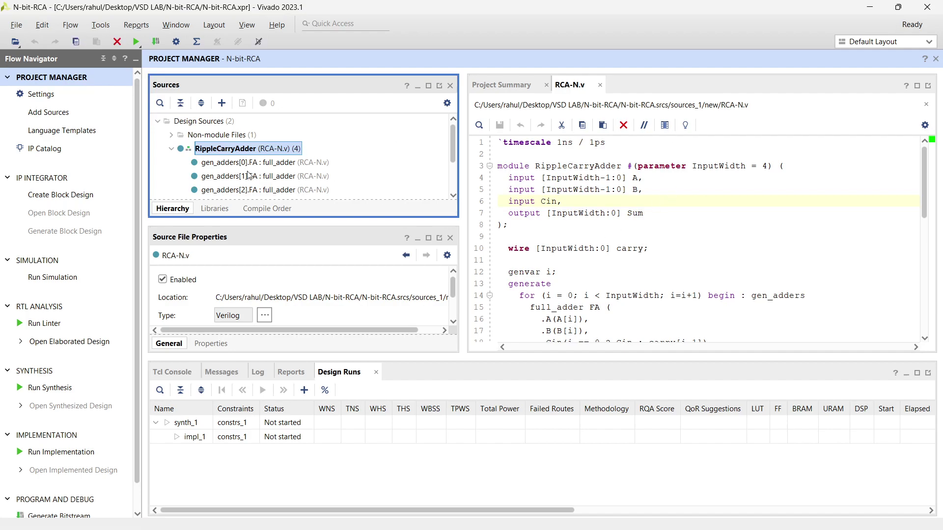
double_click(578, 165)
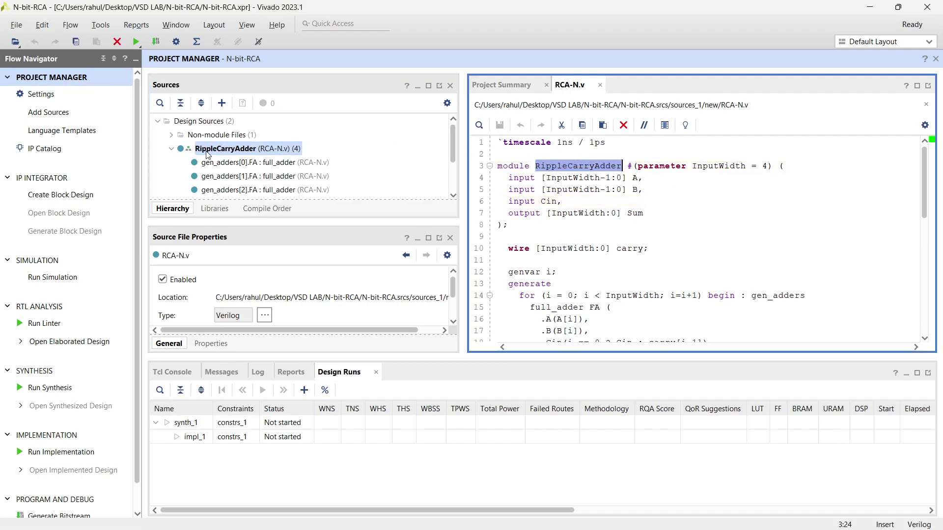
Start creating a new IP package with the current project as the source for the IP definition
left_click(107, 25)
left_click(123, 46)
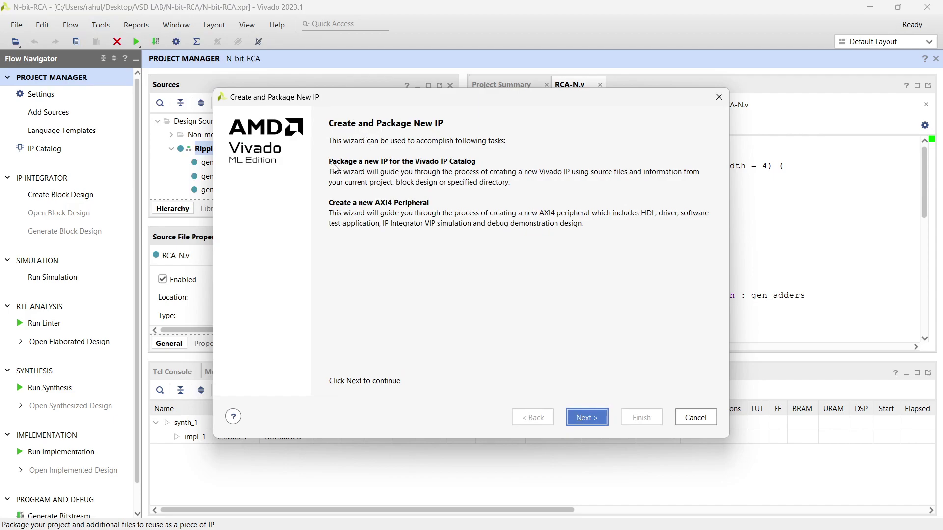
left_click(587, 418)
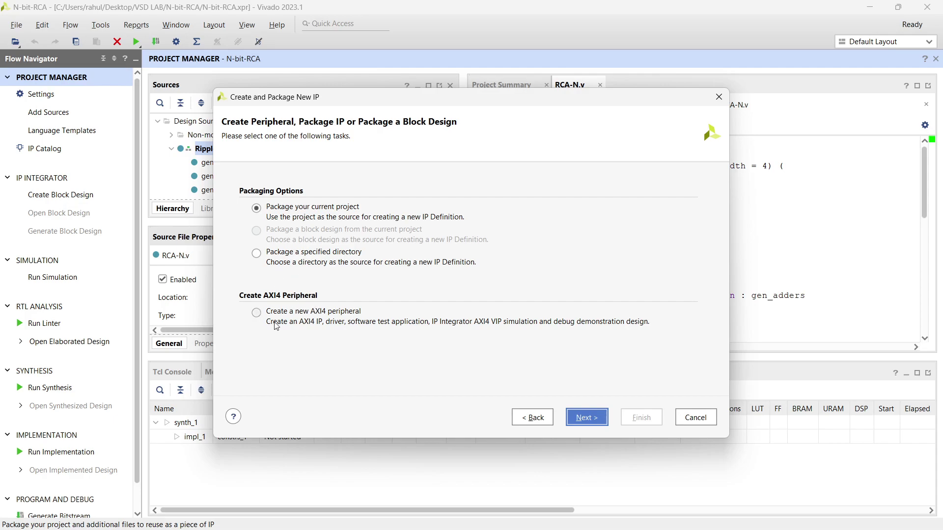
left_click(317, 316)
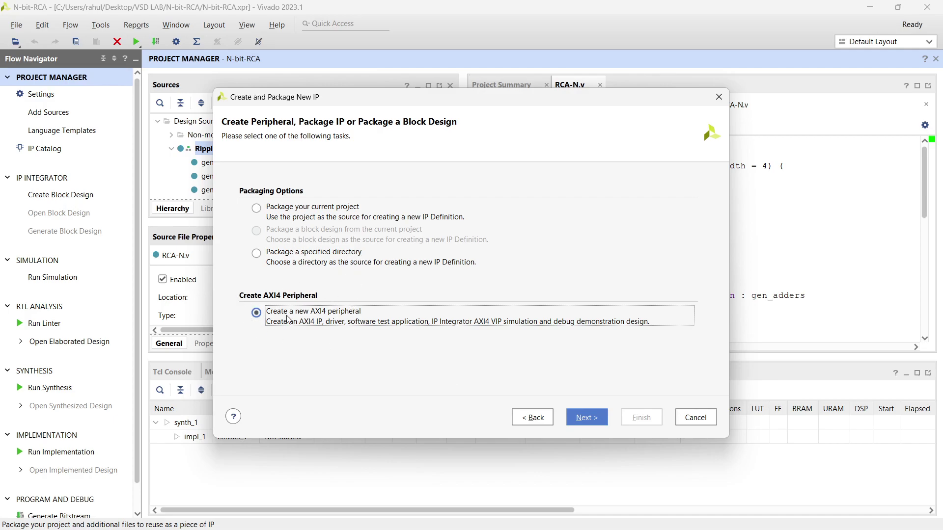
left_click(319, 216)
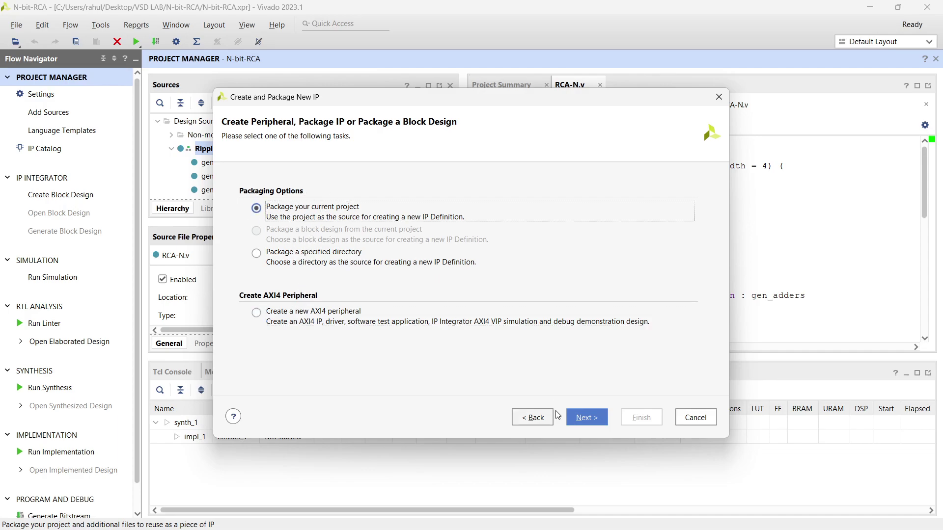
left_click(599, 424)
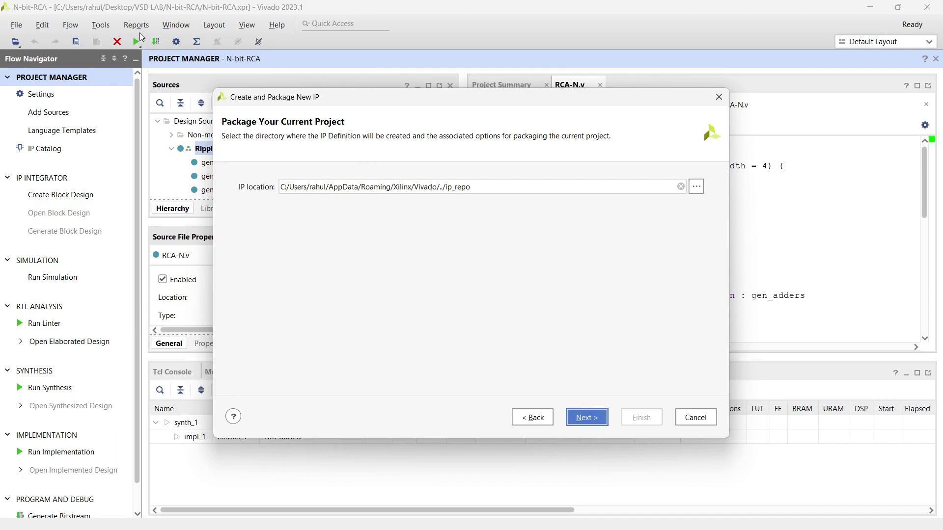
Keep the default ip_repo folder as the IP location and finish creating the IP package
left_click_drag(295, 97, 242, 233)
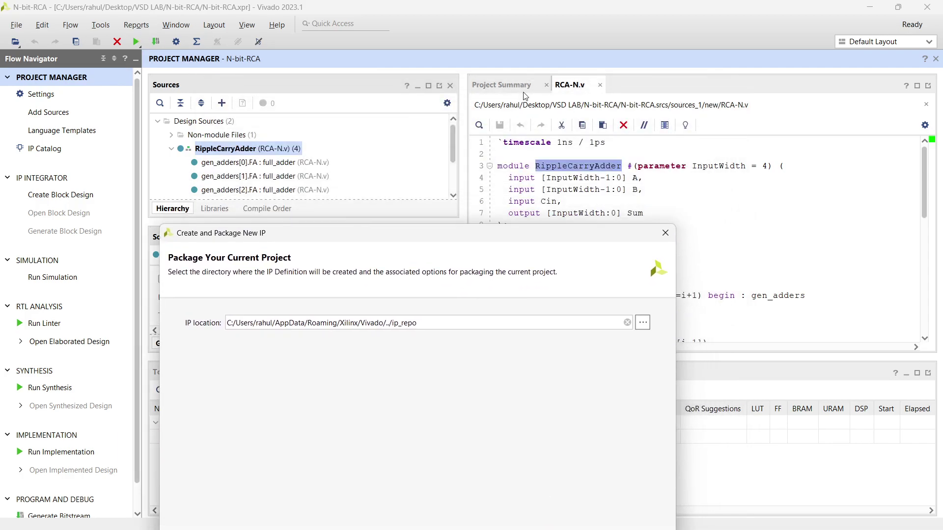
left_click_drag(449, 237, 498, 94)
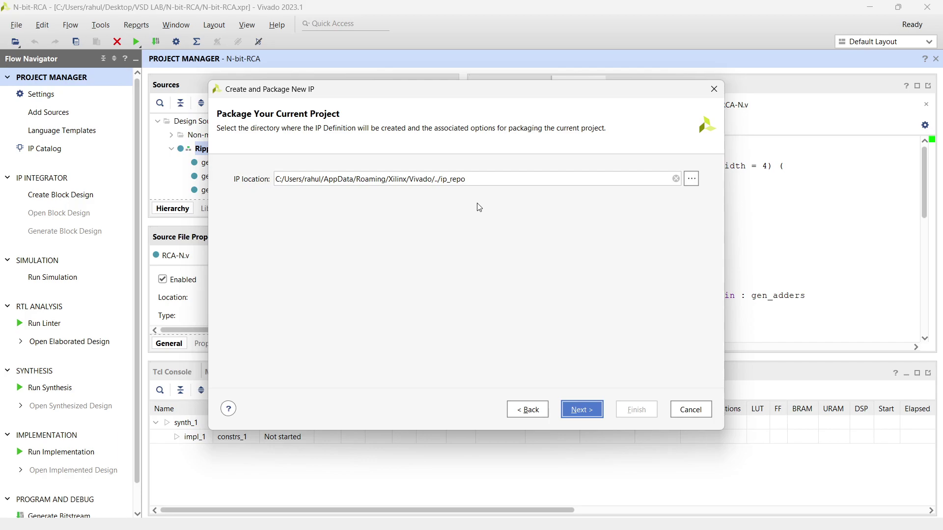
left_click_drag(560, 91, 601, 93)
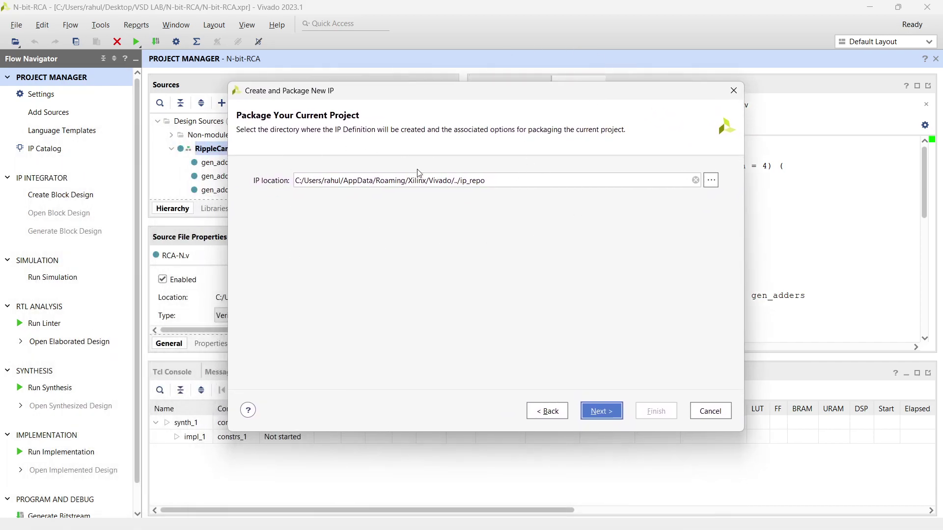
mouse_move(413, 94)
left_mouse_down()
mouse_move(417, 135)
mouse_move(416, 105)
left_mouse_up()
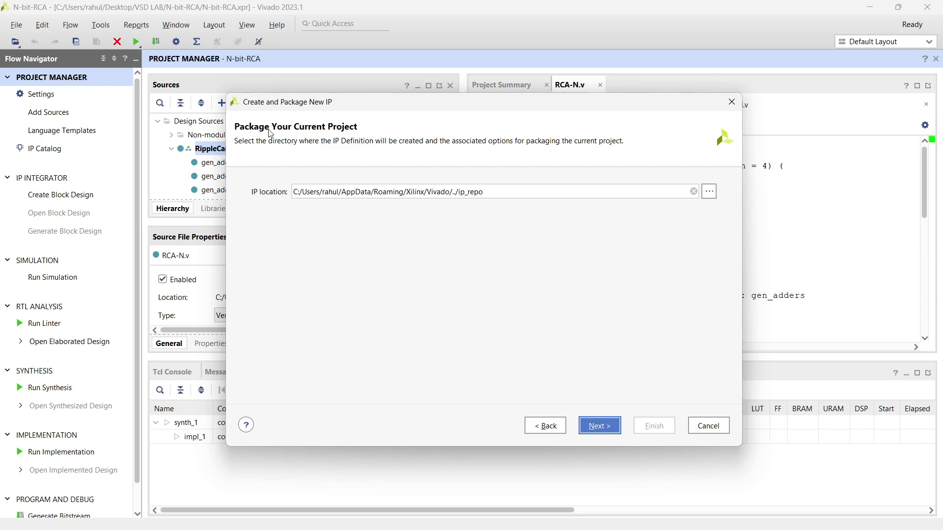
left_click(595, 427)
left_click(599, 425)
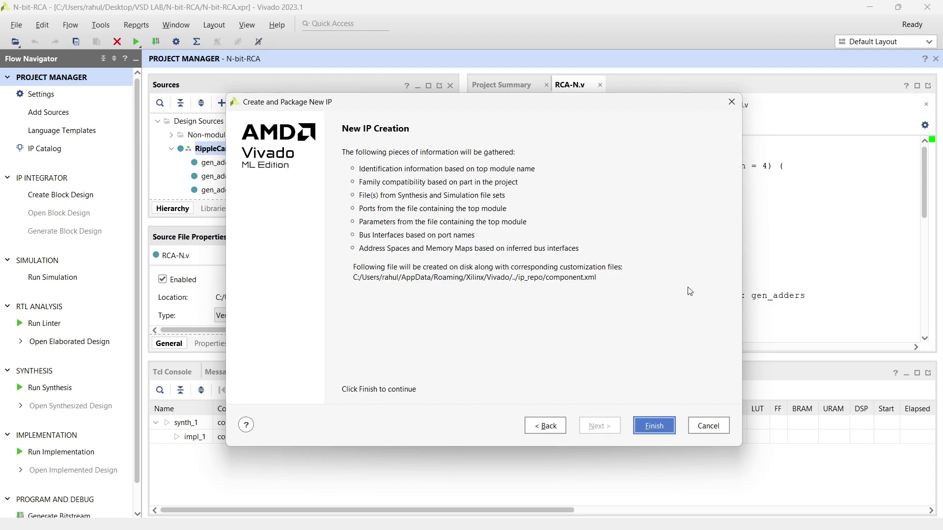
left_click(653, 427)
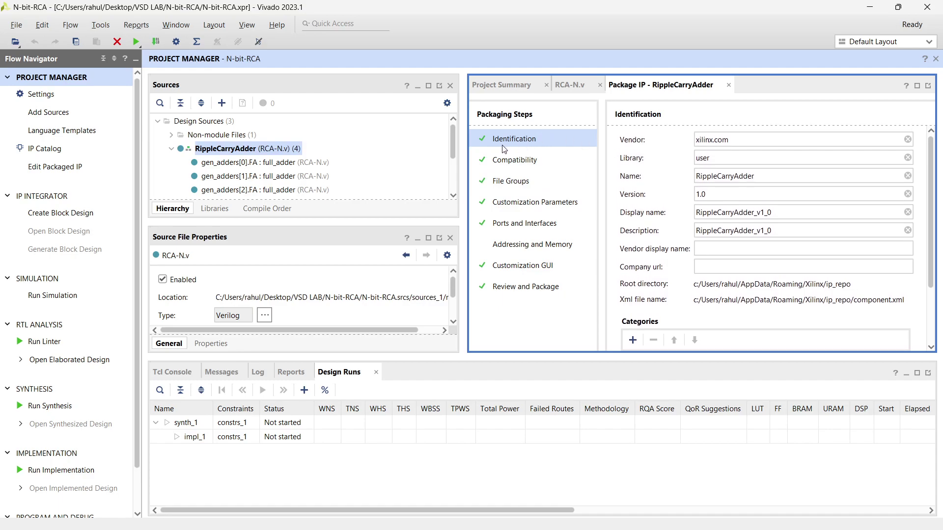
Review the identification details of the packaged IP, especially its display name and description
scroll(865, 163, "down", 1)
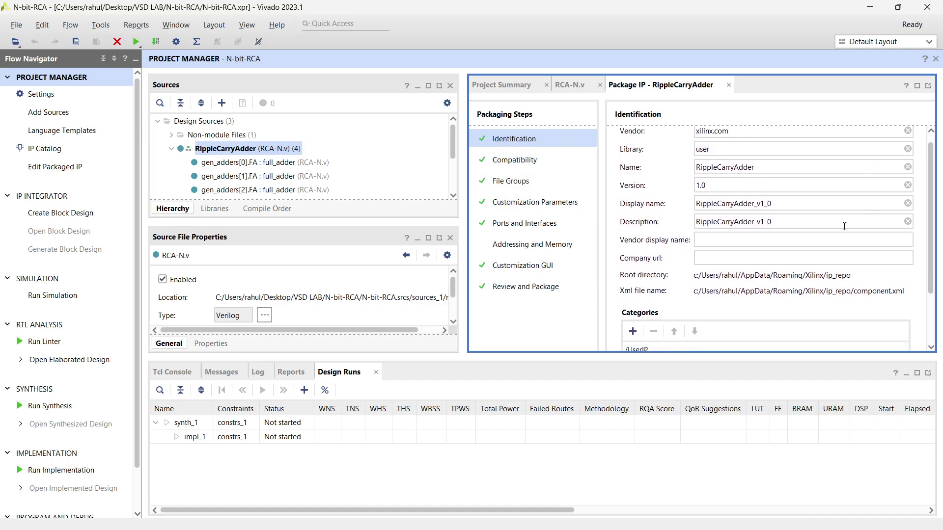
scroll(799, 297, "down", 1)
scroll(722, 172, "up", 1)
left_click(740, 261)
left_click(747, 229)
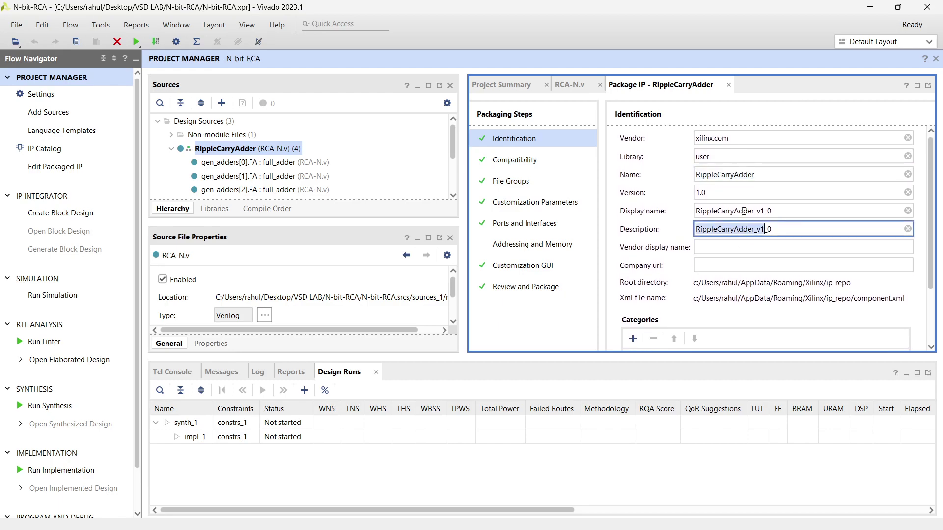
left_click_drag(696, 210, 764, 211)
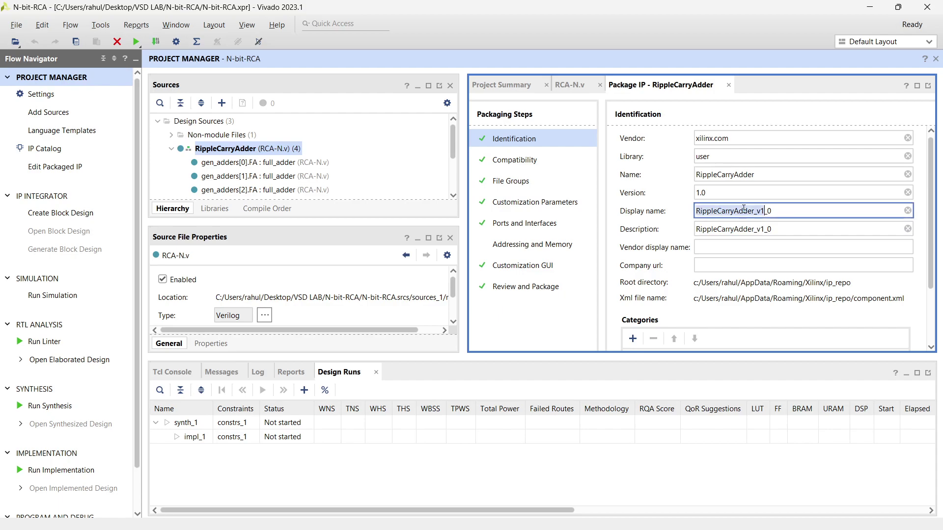
left_click(654, 224)
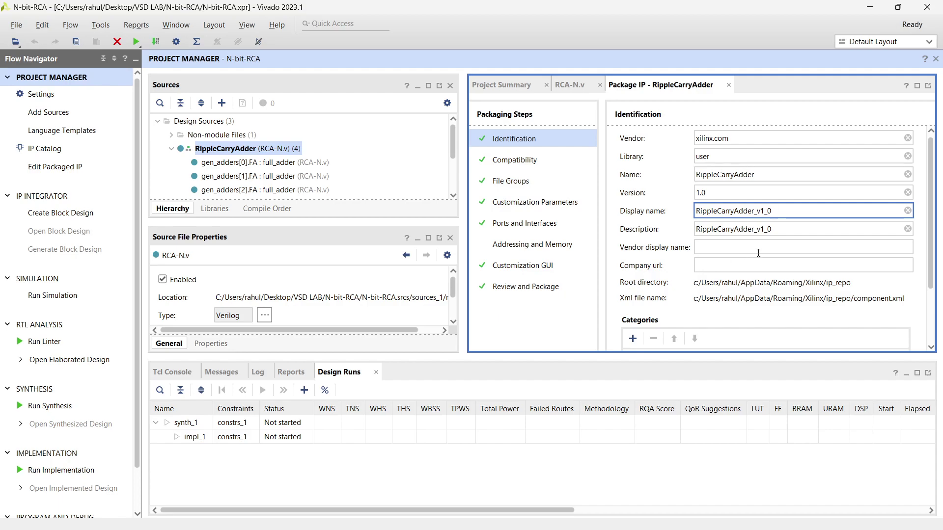
double_click(692, 217)
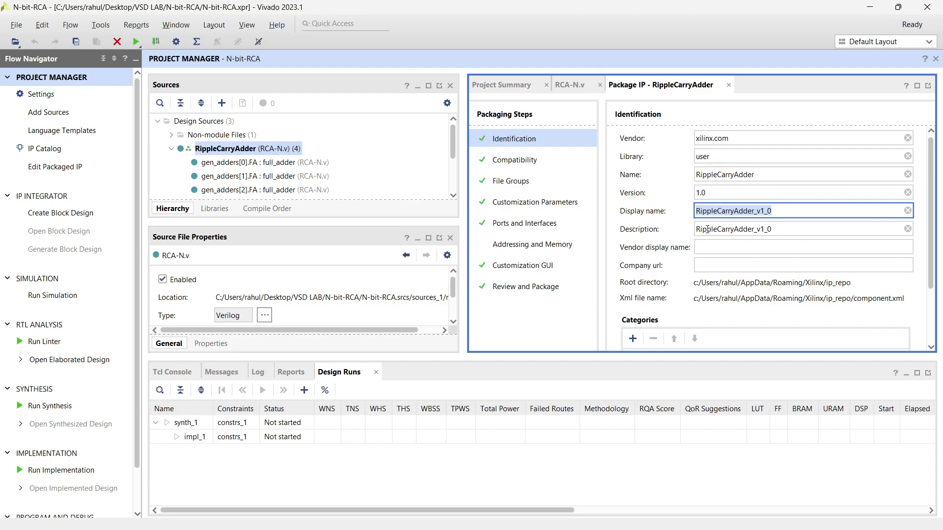
left_click_drag(696, 229, 707, 229)
left_click(774, 230)
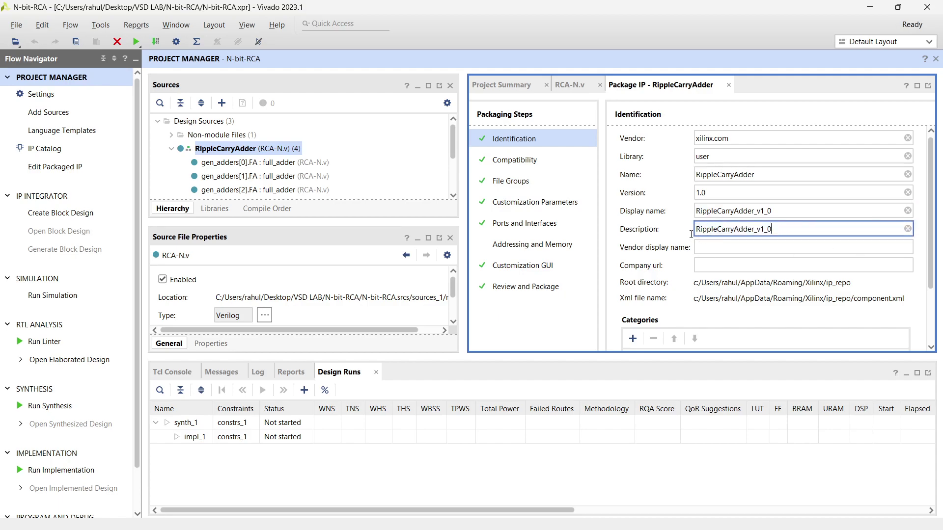
key("ctrl+a")
left_click(776, 210)
key("shift+Left")
key("shift+Left")
key("shift+Left")
key("shift+Left")
key("shift+Left")
key("shift+Left")
key("shift+Left")
key("shift+Left")
key("shift+Left")
key("shift+Left")
key("shift+Left")
key("shift+Left")
key("shift+Left")
key("shift+Left")
key("shift+Left")
key("shift+Left")
key("shift+Left")
key("shift+Left")
key("shift+Left")
key("shift+Left")
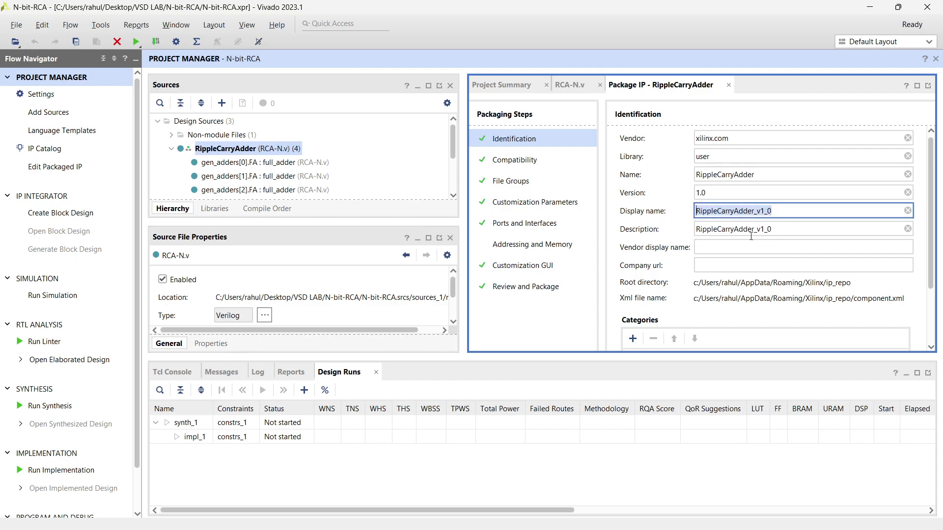
double_click(760, 229)
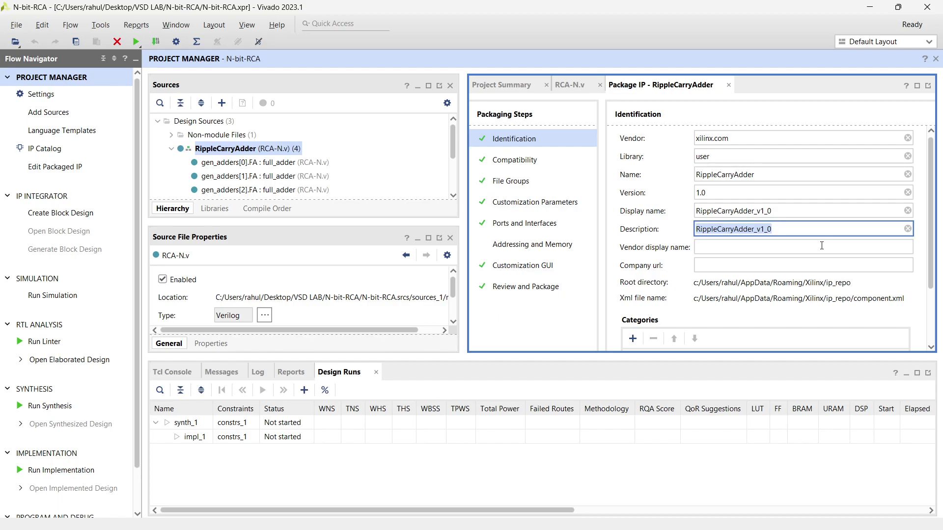
Review the compatibility settings and the list of supported device families for the IP
left_click(529, 160)
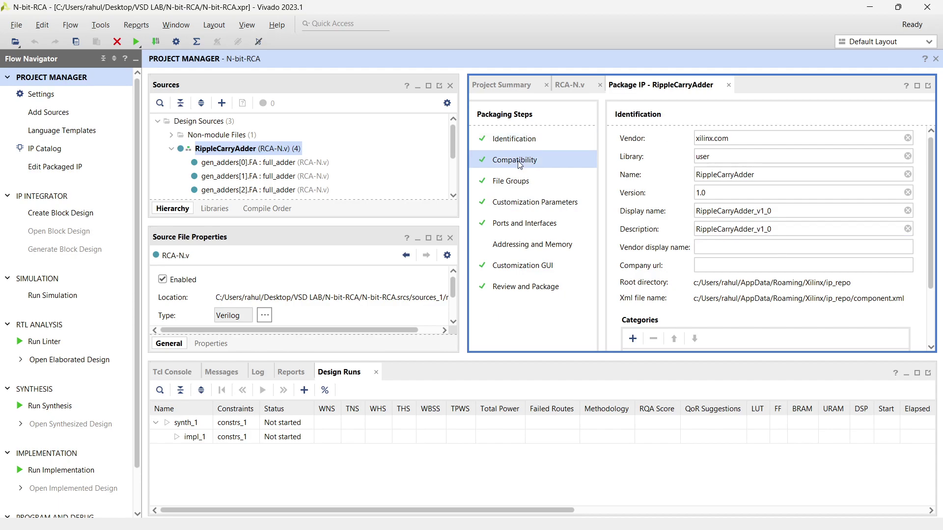
scroll(676, 314, "down", 3)
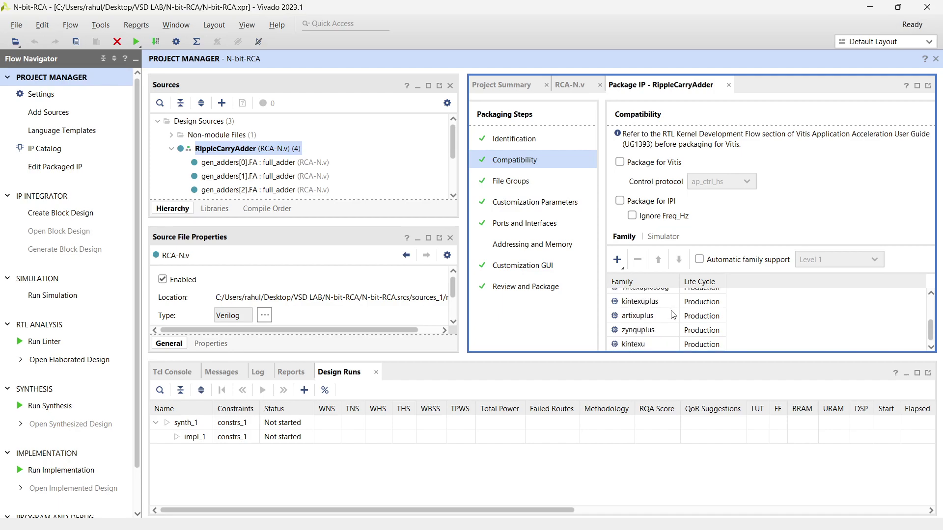
scroll(677, 324, "up", 3)
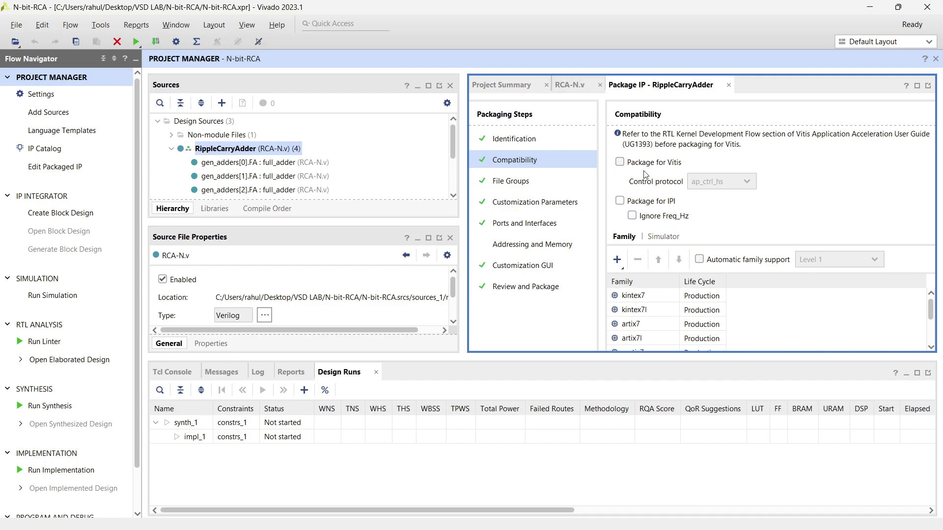
Expand the Synthesis and Simulation file groups of the IP and check their source files
left_click(554, 183)
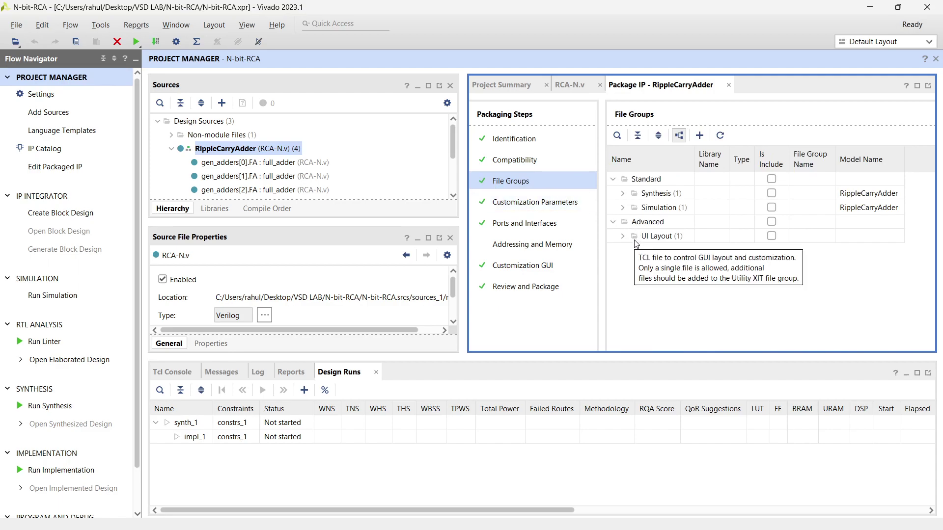
left_click(623, 193)
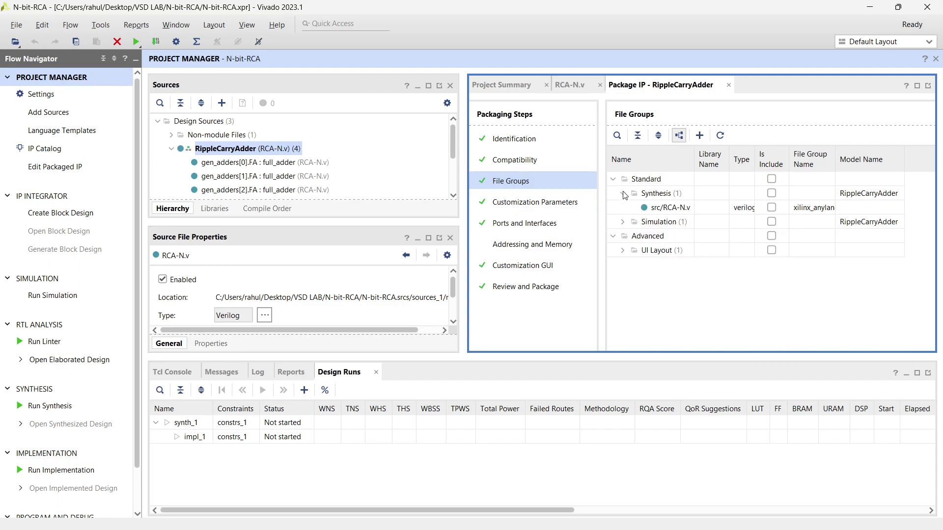
left_click(629, 222)
left_click(623, 222)
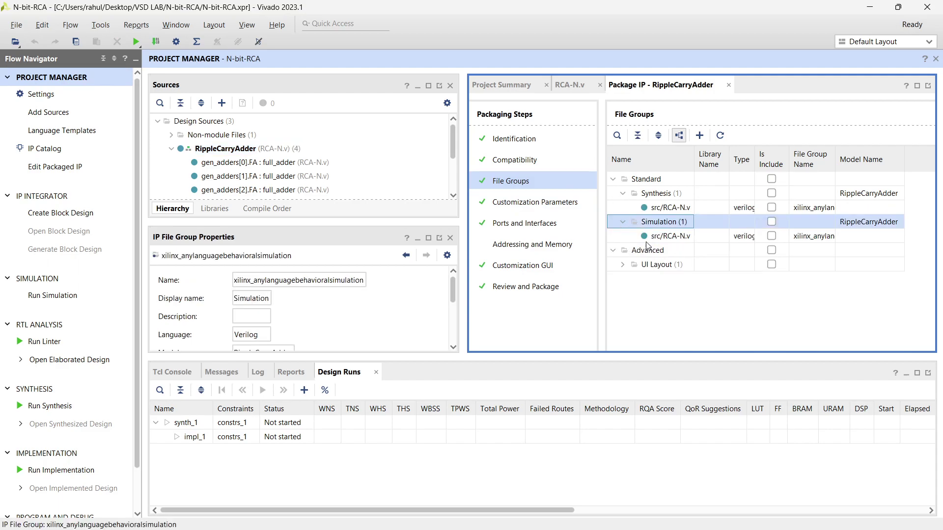
Compare the IP's InputWidth customization parameter with the parameter declaration of RippleCarryAdder in RCA-N.v
left_click(540, 204)
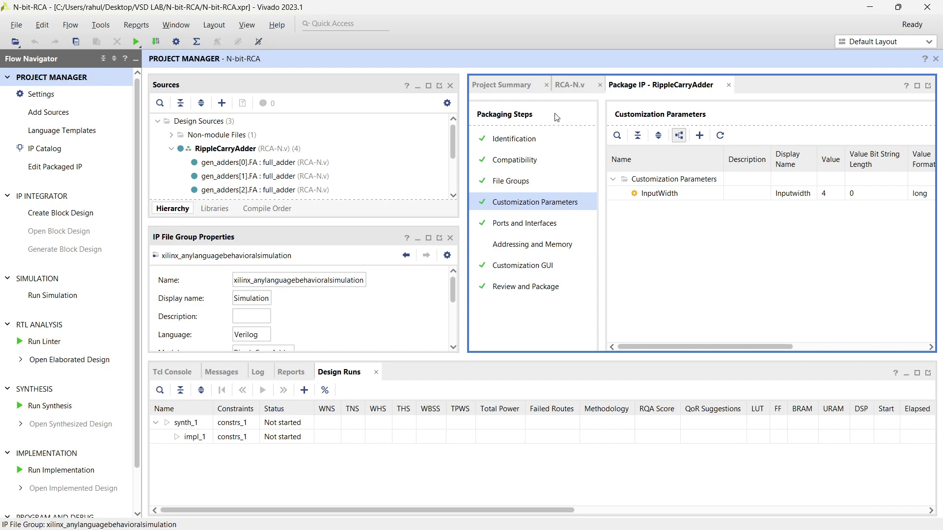
left_click(570, 85)
left_click(629, 166)
left_click_drag(629, 166, 774, 166)
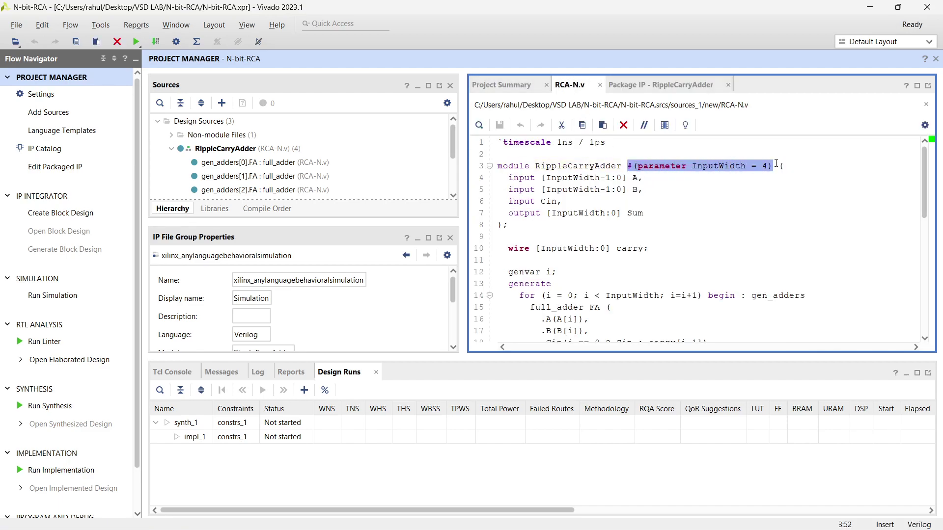
left_click(637, 85)
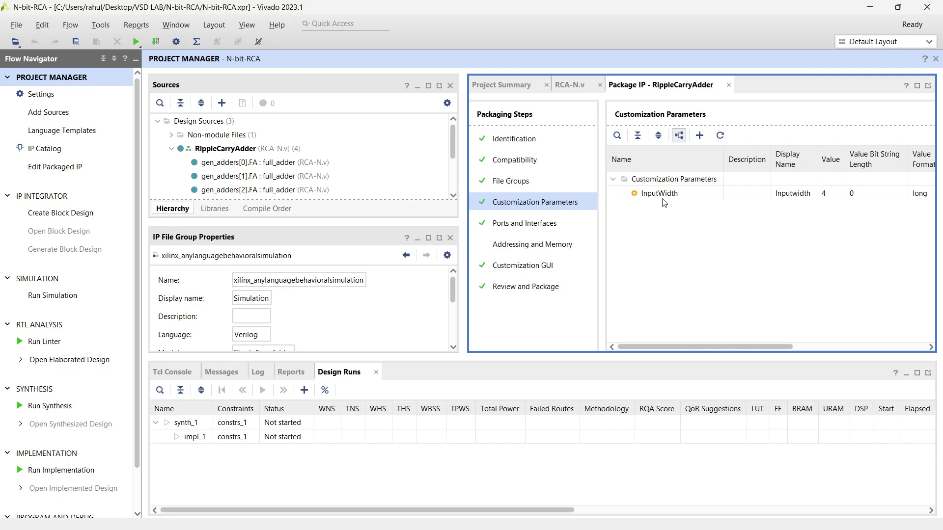
left_click(572, 85)
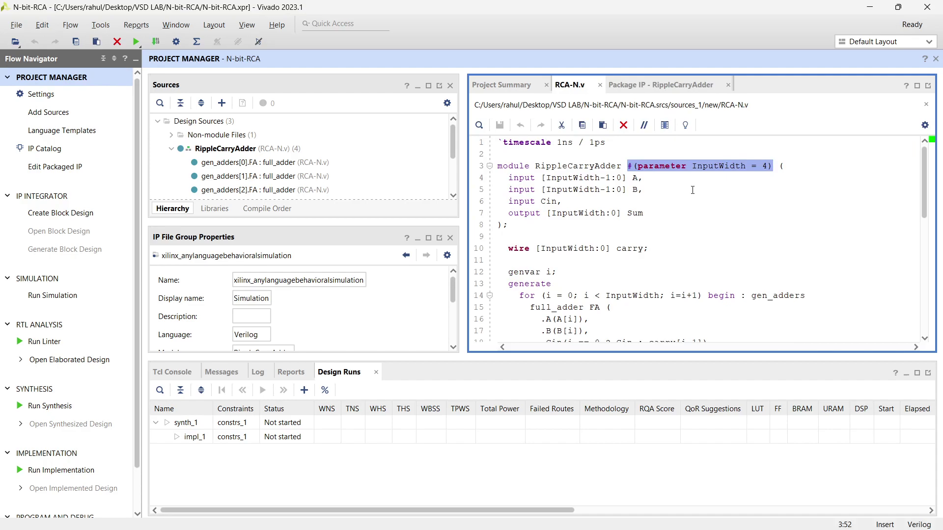
left_click(661, 85)
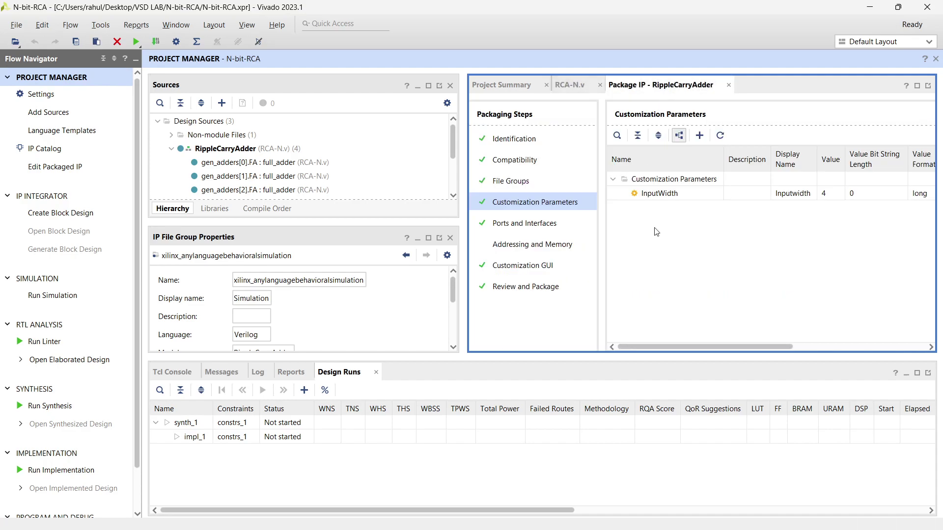
left_click(570, 85)
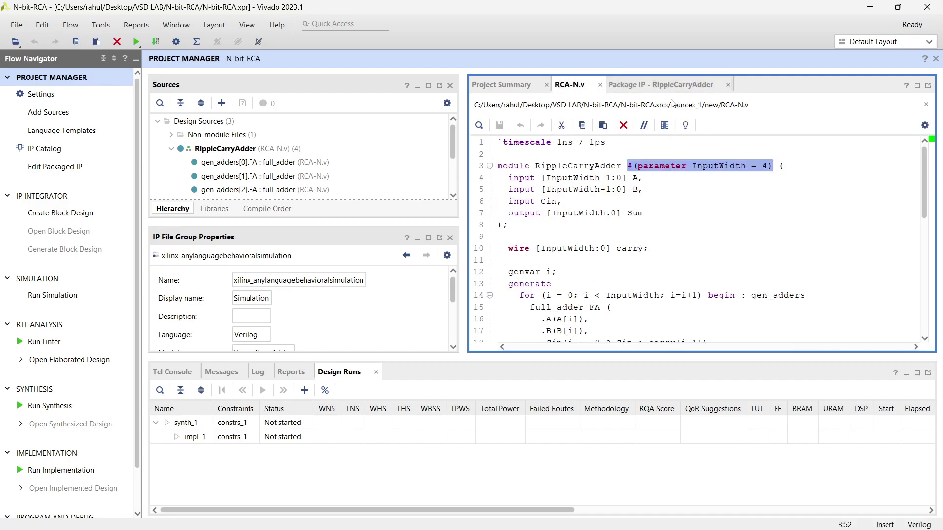
left_click(663, 85)
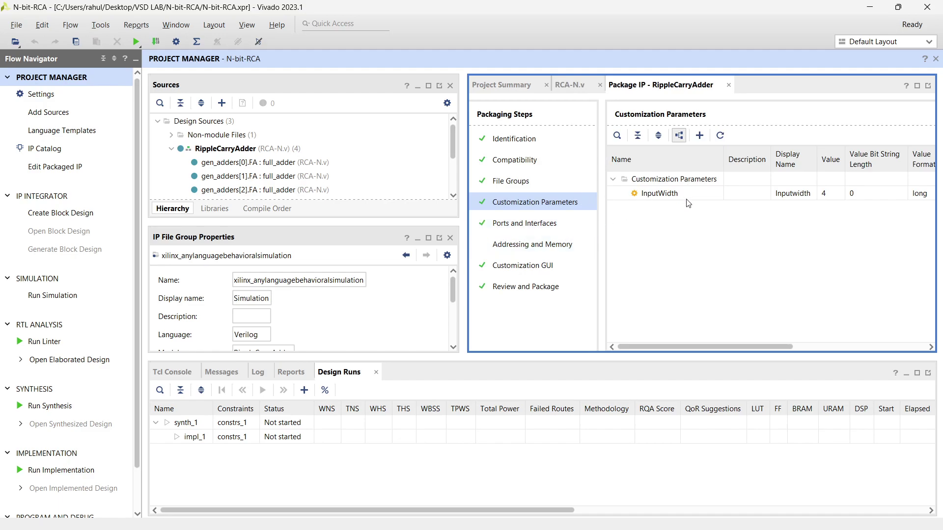
Compare the IP's ports with the port declarations in RCA-N.v and examine their sizes and InputWidth dependencies
left_click(553, 224)
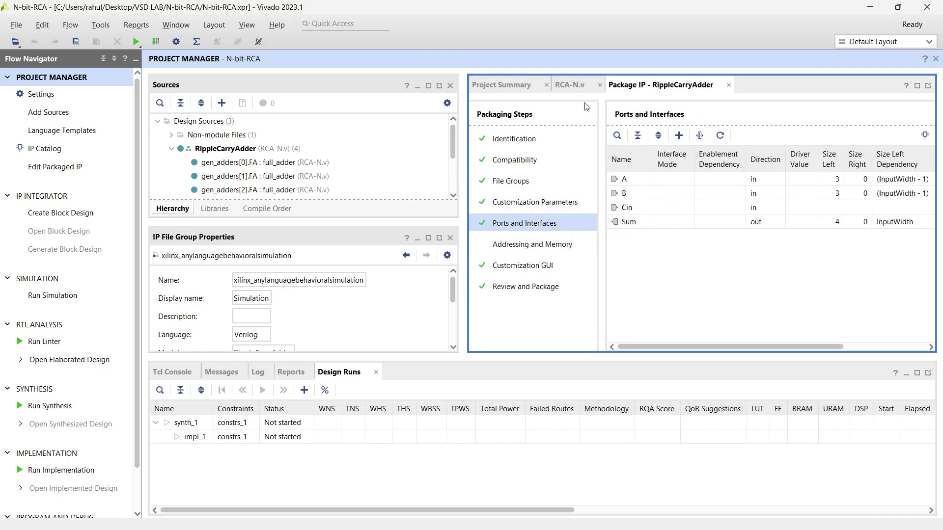
left_click(572, 86)
left_click_drag(644, 213, 498, 178)
left_click(647, 84)
left_click_drag(783, 346, 884, 346)
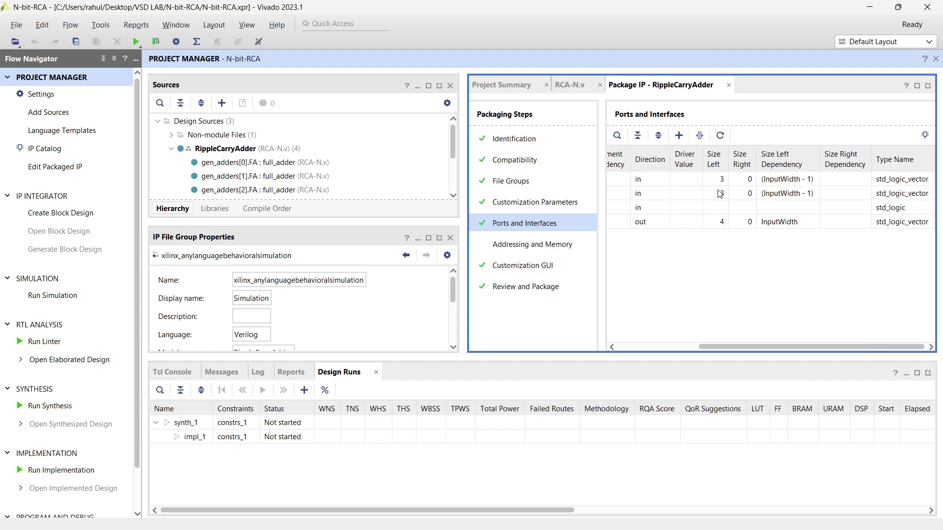
left_click(726, 220)
left_click(773, 184)
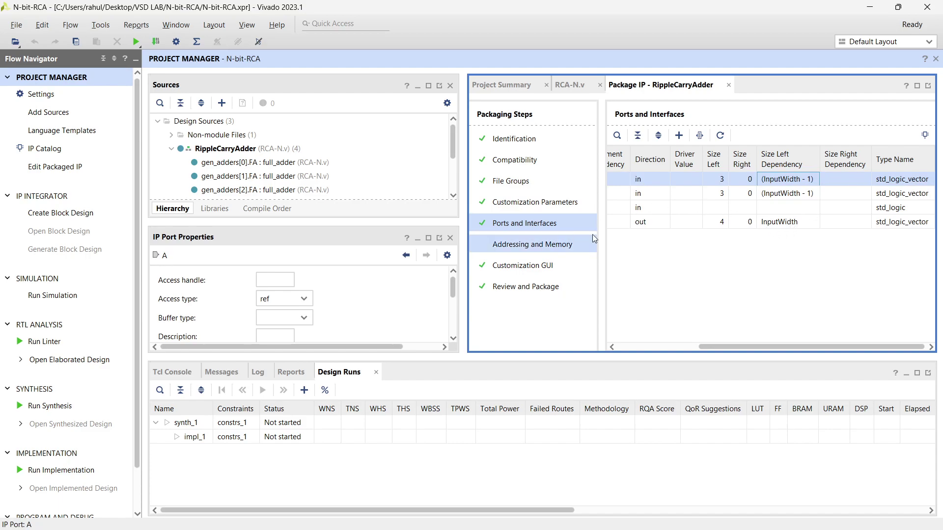
Check the type names of the remaining IP ports, from the second input through the Sum output
left_click(898, 193)
left_click(899, 210)
left_click(900, 222)
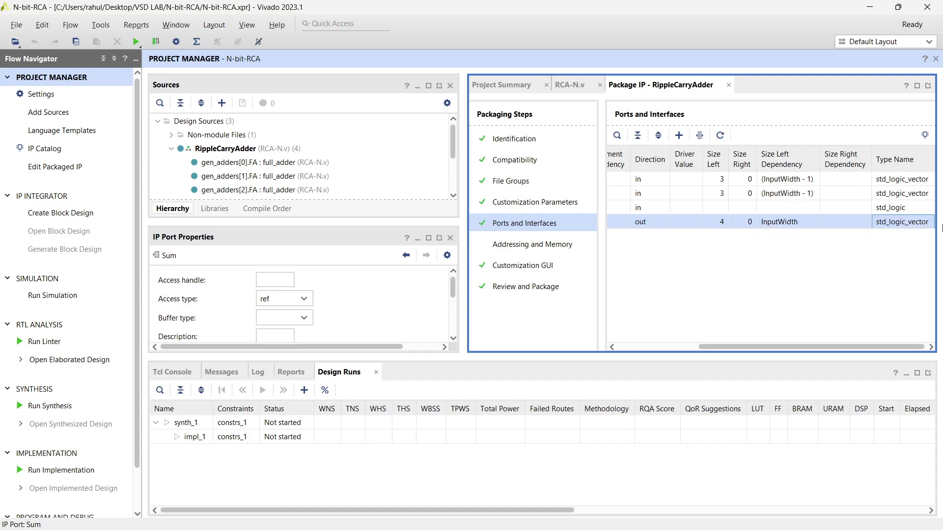
Review the Addressing and Memory step, and examine the IP's customization GUI layout and symbol preview
left_click(523, 248)
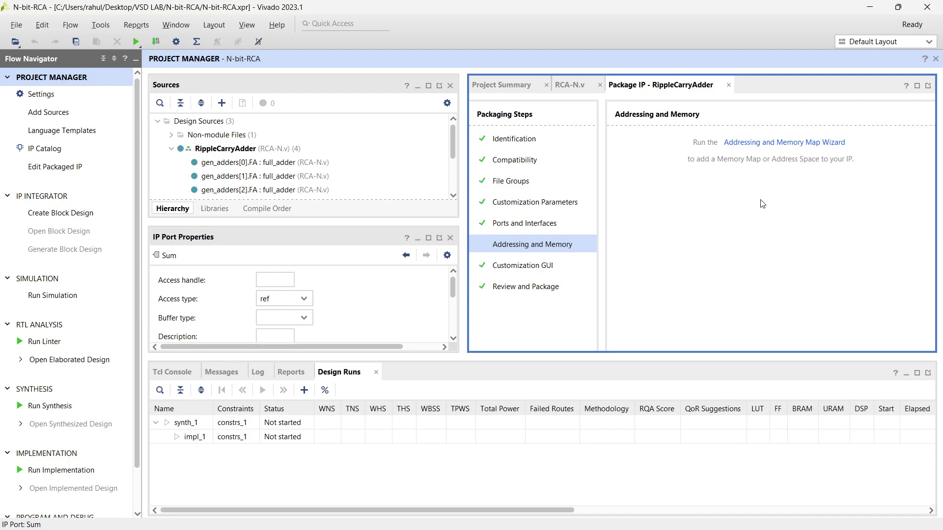
left_click(572, 264)
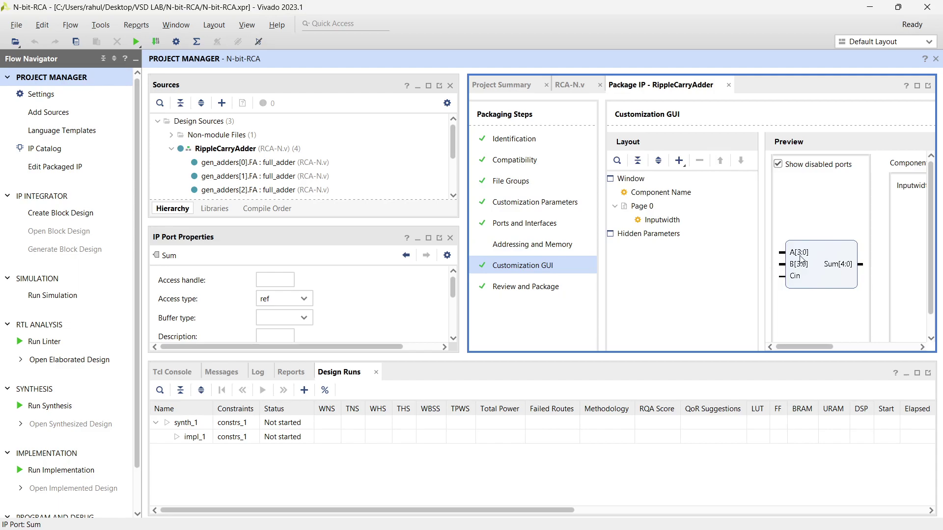
left_click_drag(809, 345, 786, 355)
Review the packaging summary and re-package the RippleCarryAdder_v1_0 IP into the ip_repo repository
left_click(550, 295)
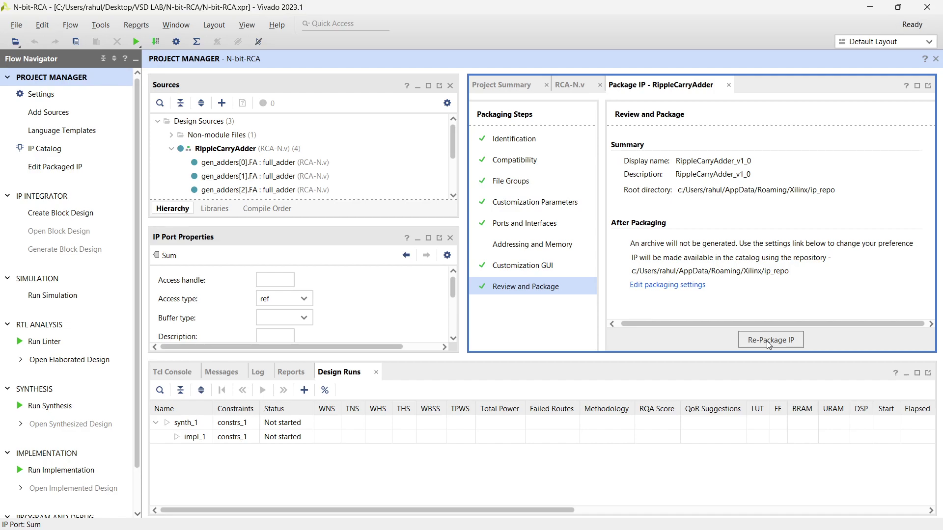
left_click(768, 340)
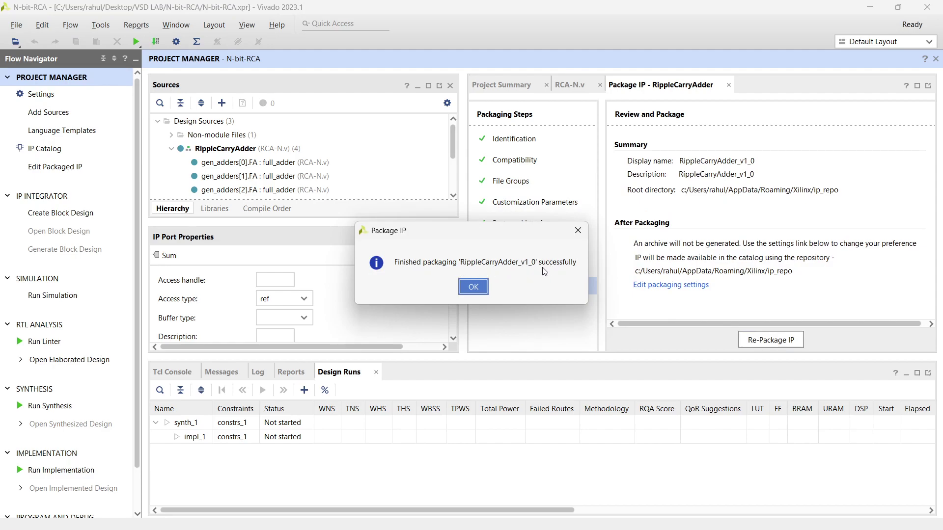
left_click(471, 290)
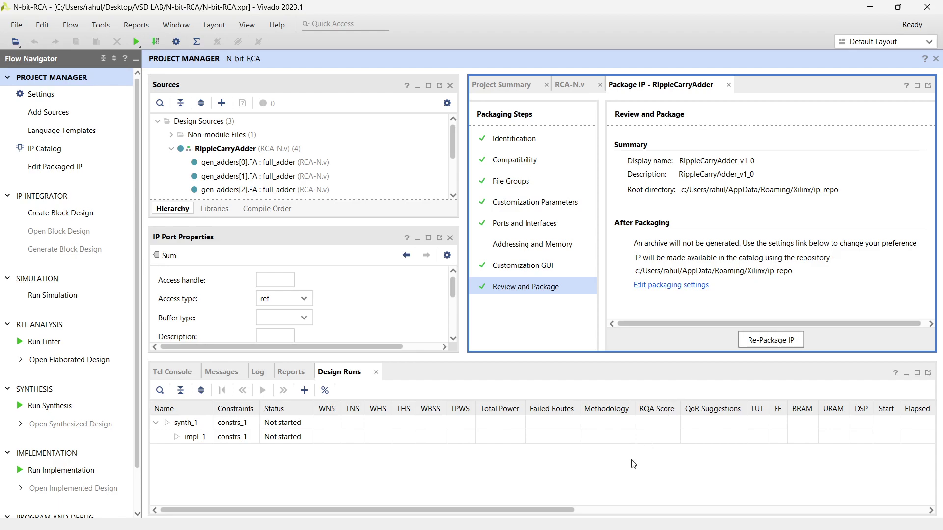
left_click(588, 516)
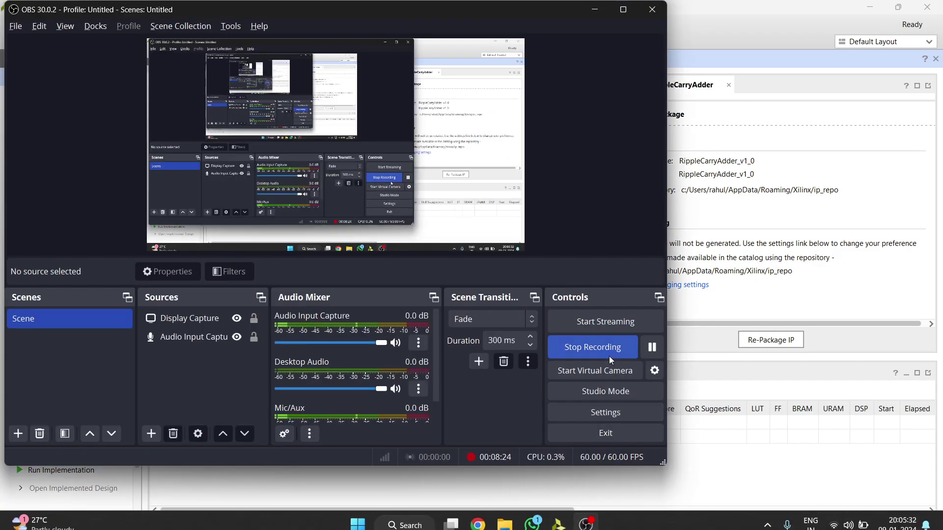